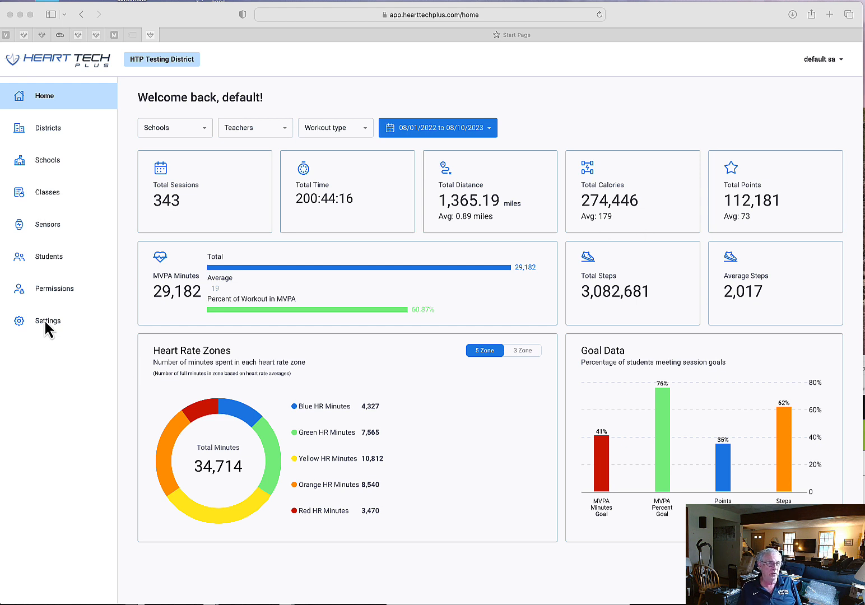
Go to the Sensors section and open its import page
left_click(53, 225)
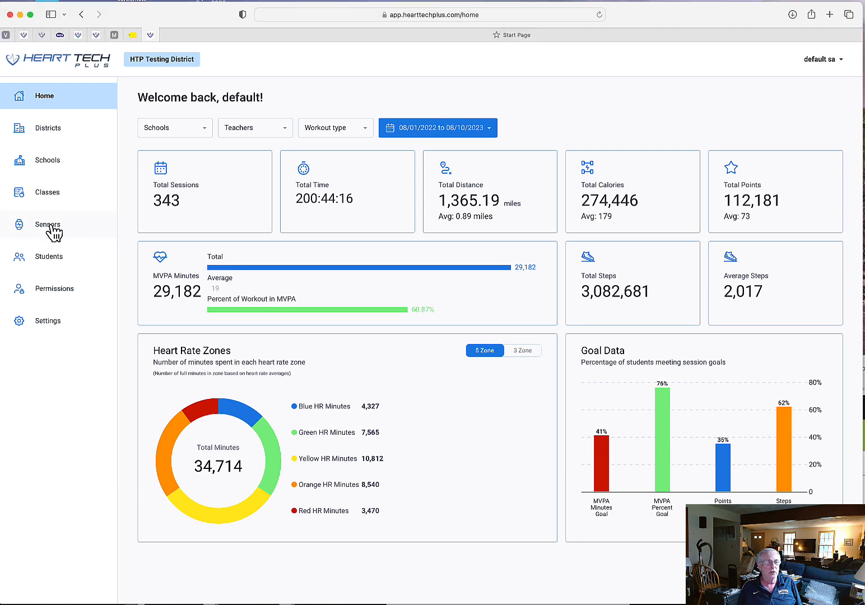
left_click(51, 226)
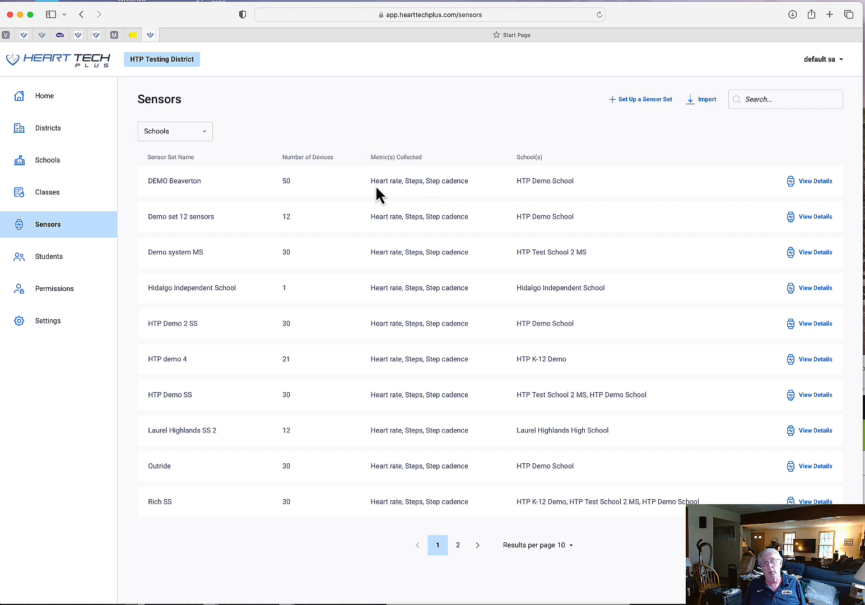
left_click(707, 100)
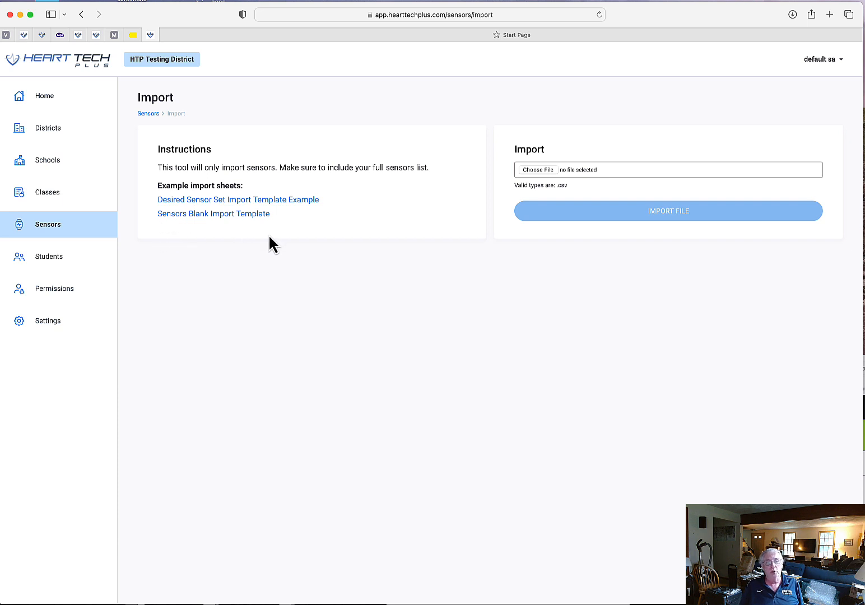
Download the Sensors Blank Import Template, open the CSV in Excel, and enlarge the spreadsheet window
left_click(247, 218)
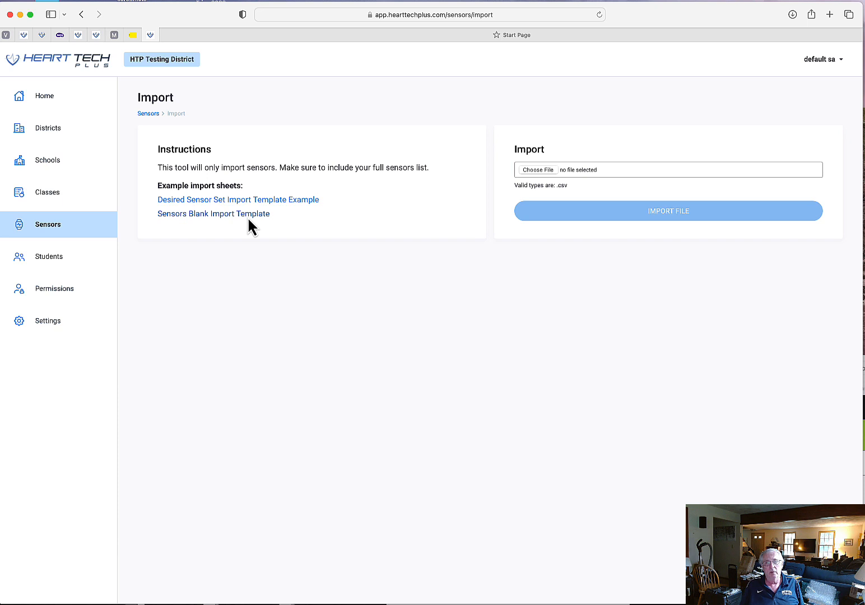
left_click(793, 15)
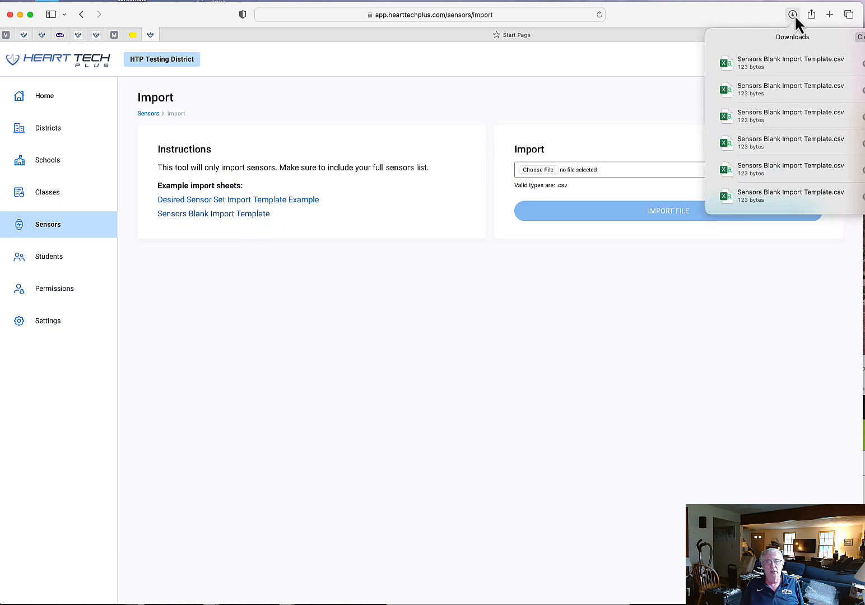
double_click(743, 64)
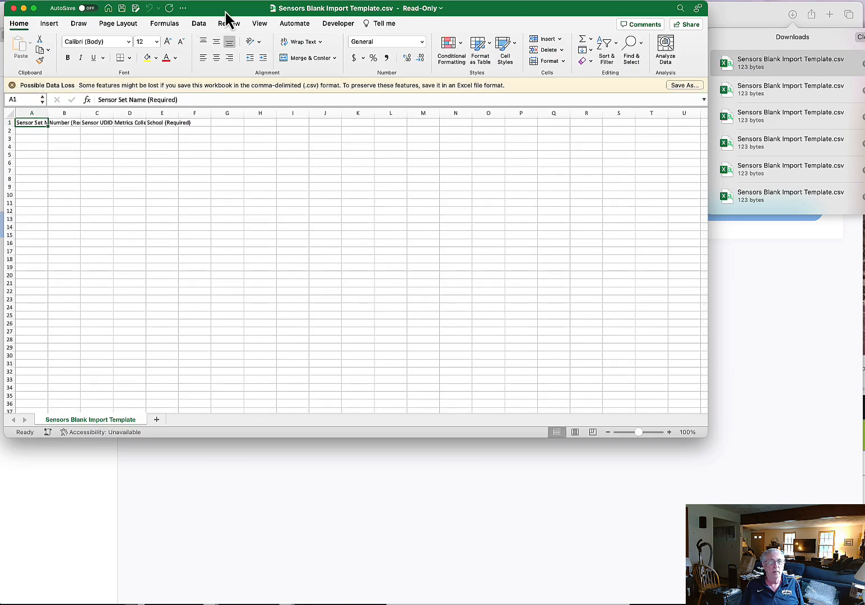
left_click_drag(226, 12, 280, 48)
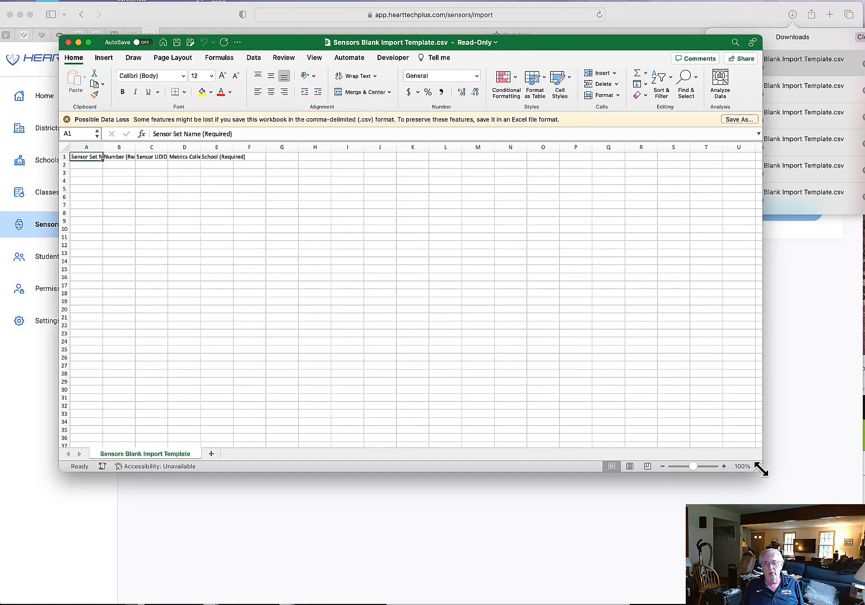
left_click_drag(763, 491, 855, 596)
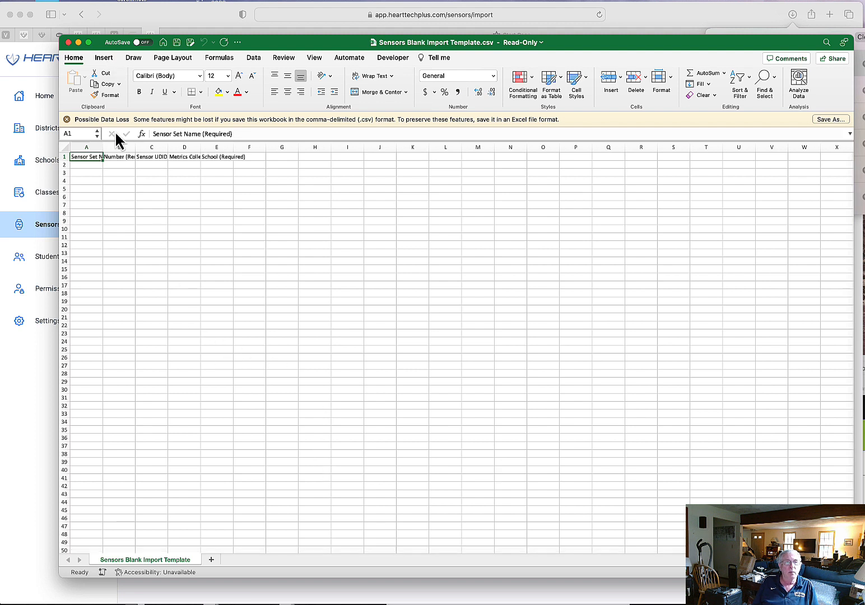
Widen the Sensor Set Name column to fit its header and enter "test sensor set" in A2
left_click_drag(103, 147, 149, 150)
left_click(112, 164)
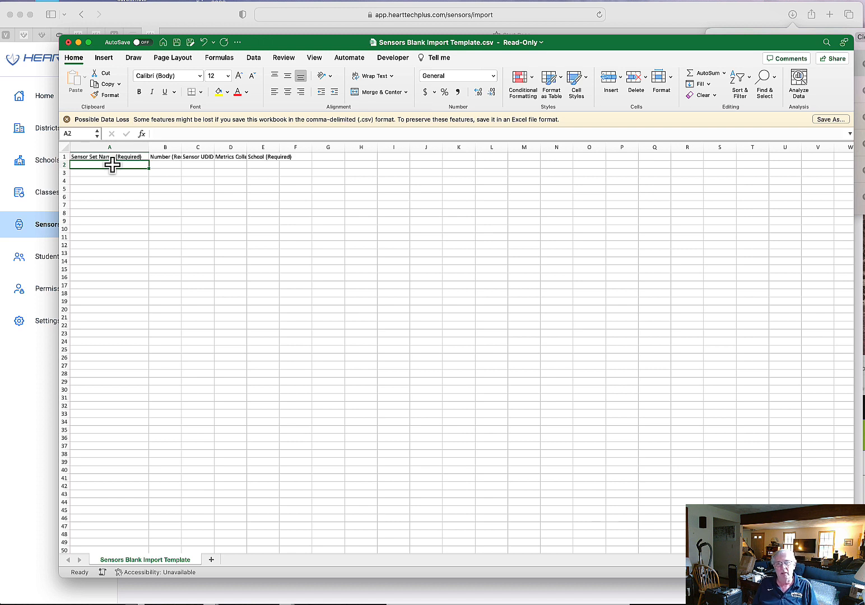
type("t")
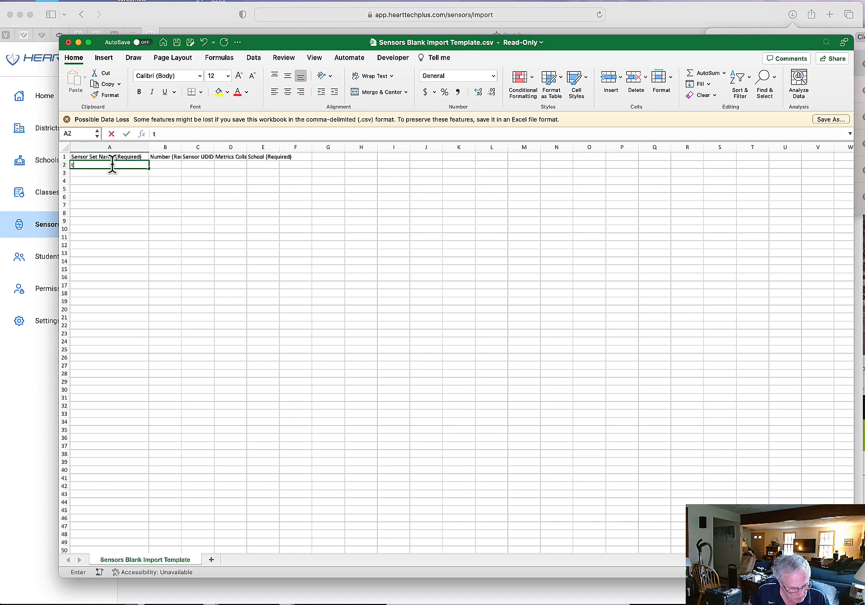
type("est ")
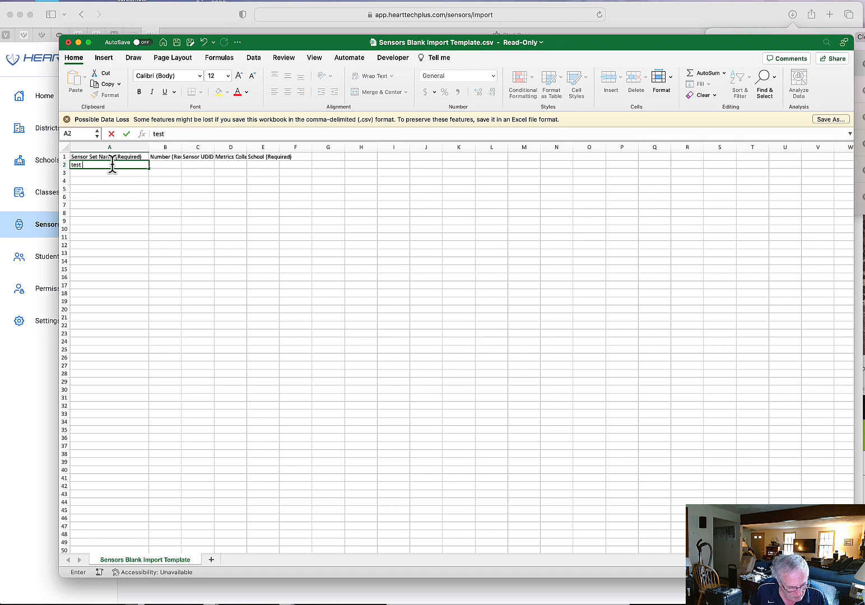
type("senso")
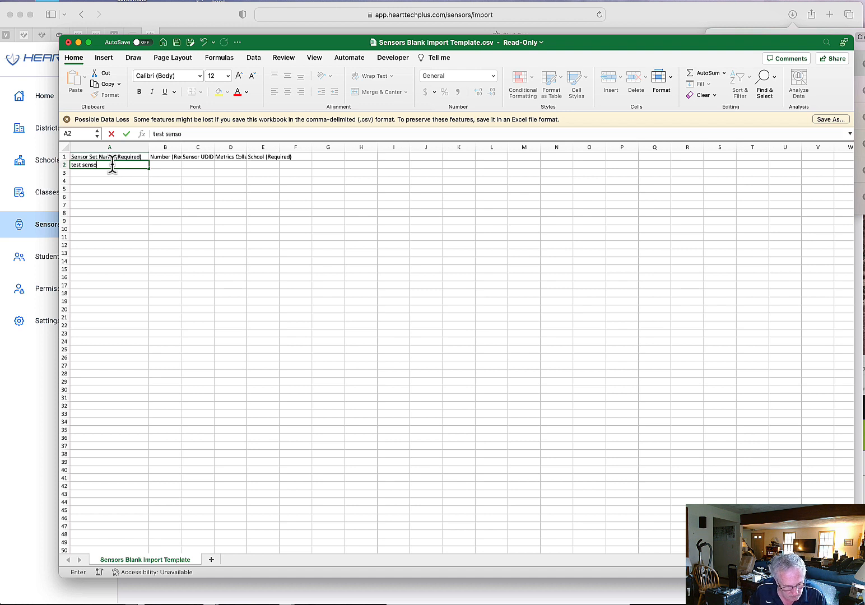
type("r set")
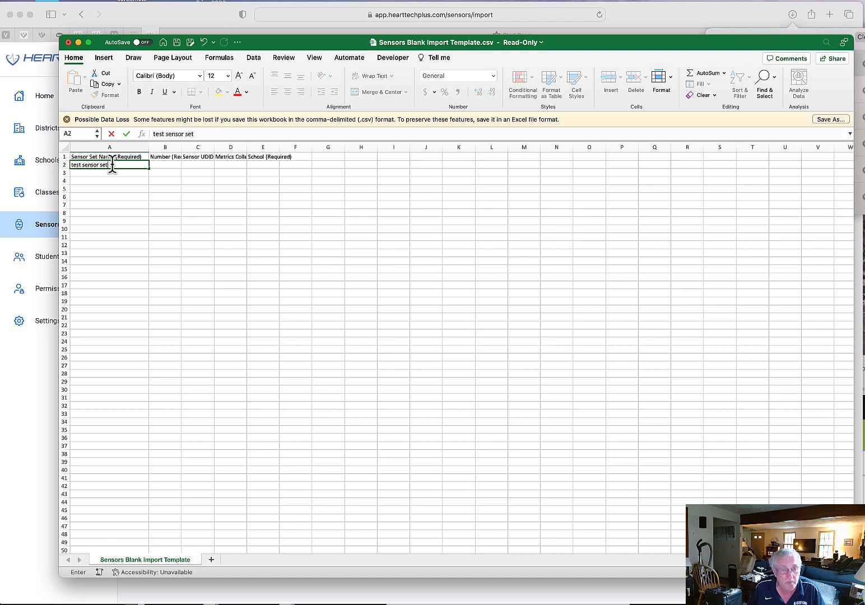
left_click(122, 197)
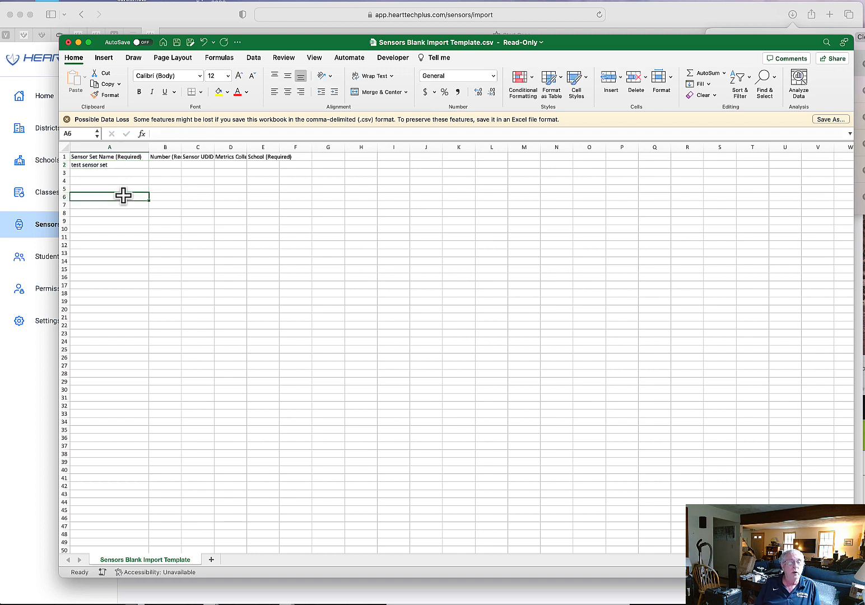
Fill the sensor set name from A2 down through A31 to cover 30 sensors
left_click(124, 163)
left_click_drag(124, 164, 95, 400)
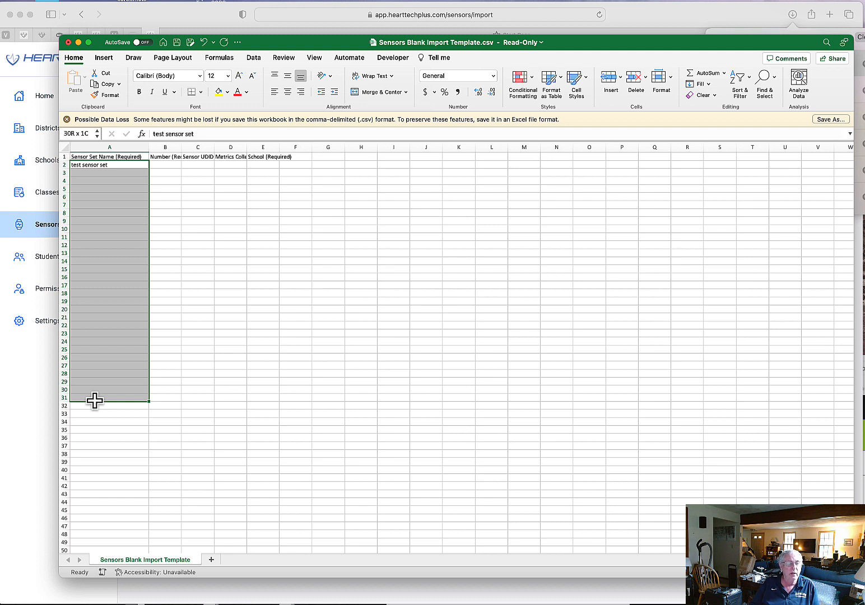
left_click_drag(95, 400, 95, 400)
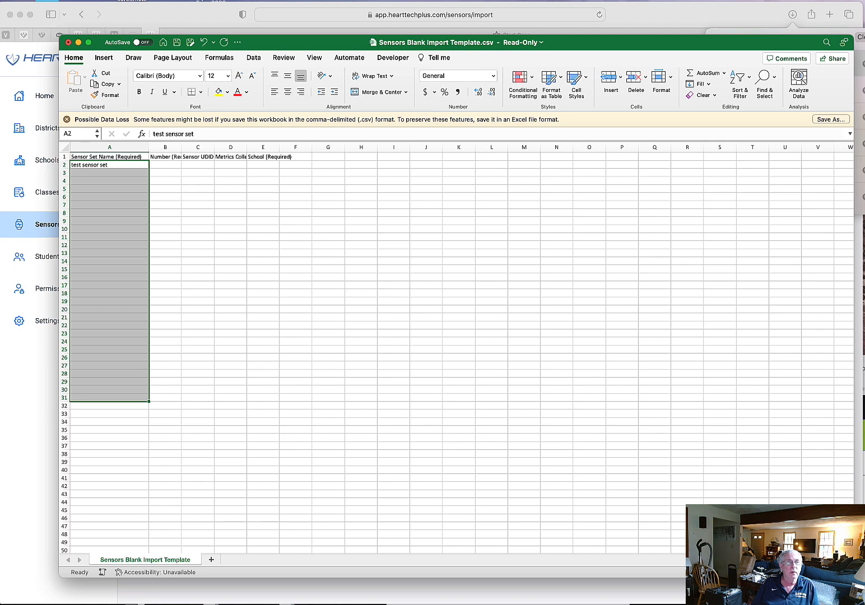
left_click(3, 0)
mouse_move(127, 49)
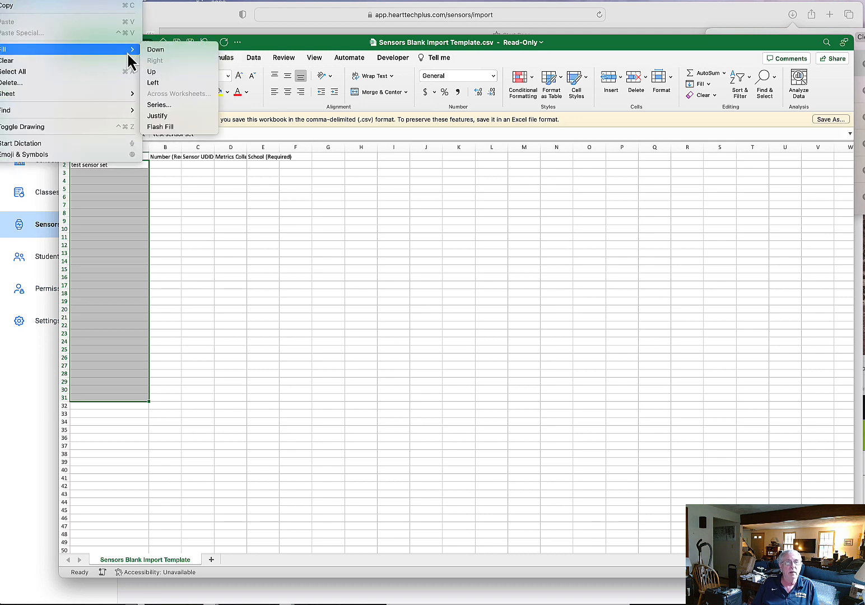
left_click(155, 50)
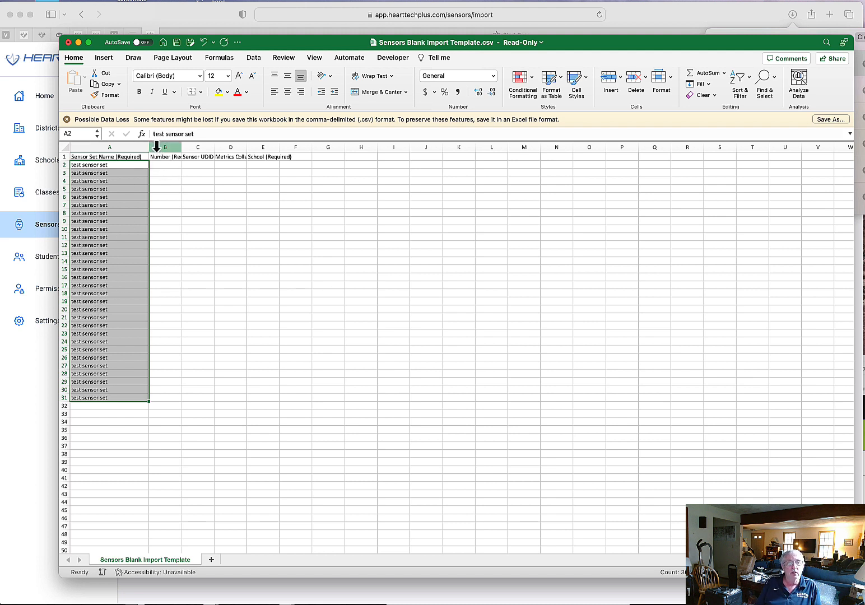
Widen the Number column and number the sensors 1 to 30 in B2:B31, extending the series from 1, 2, 3
left_click_drag(183, 150, 247, 147)
left_click(185, 165)
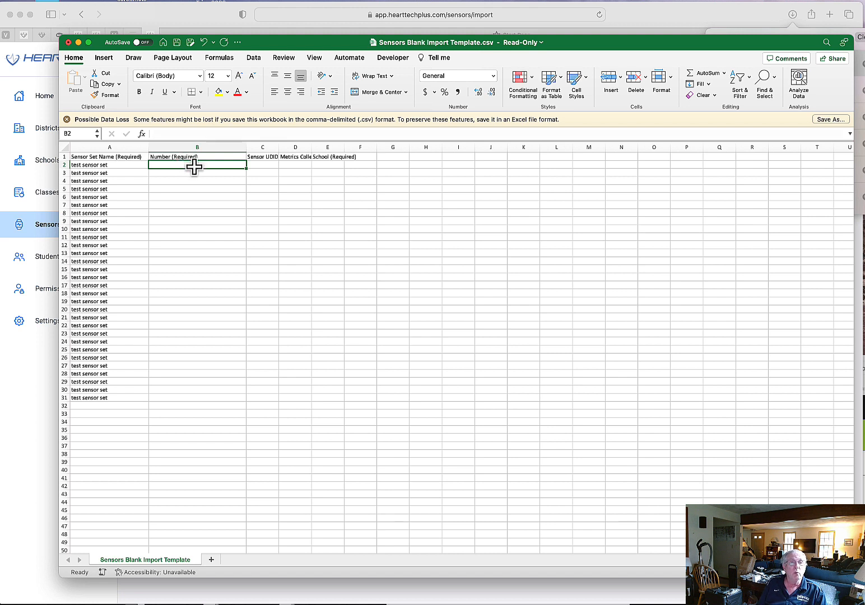
type("1")
left_click(207, 176)
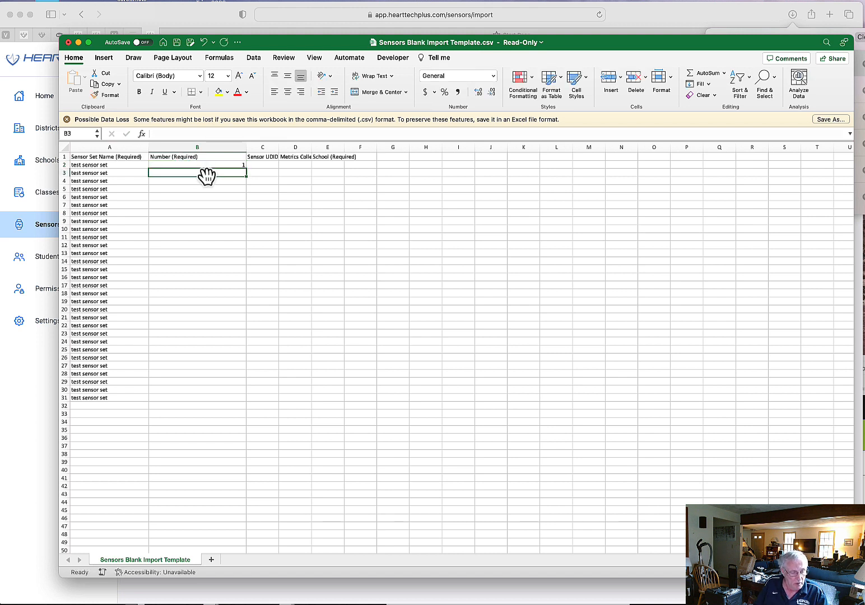
type("2")
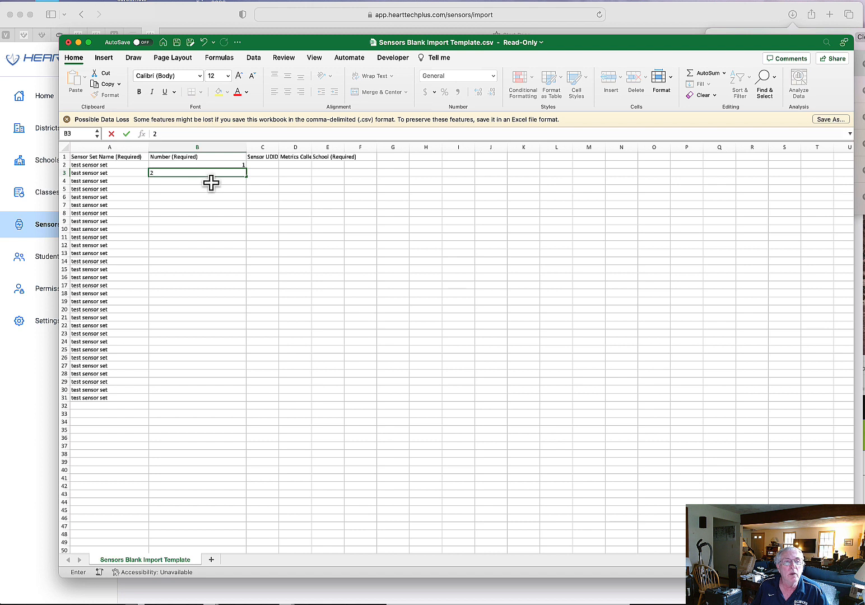
left_click(204, 181)
type("3")
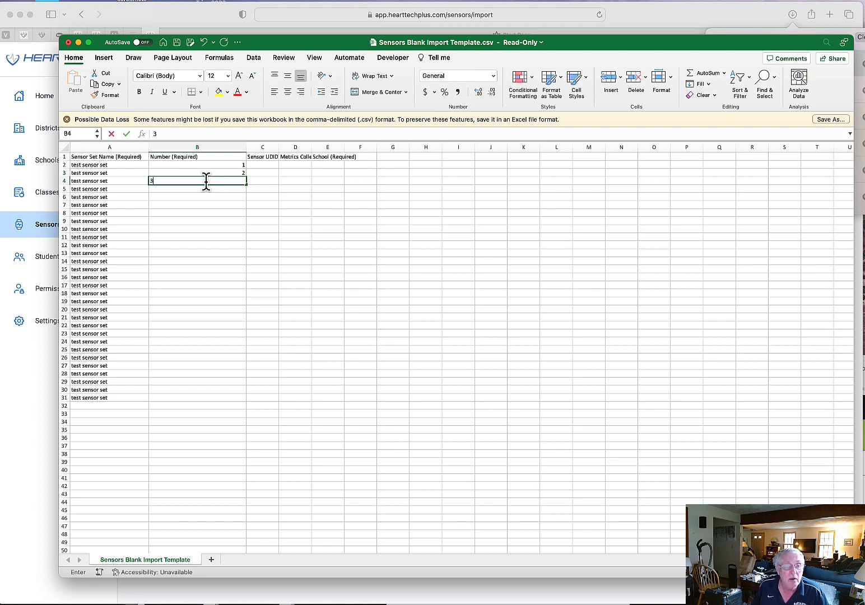
left_click(213, 206)
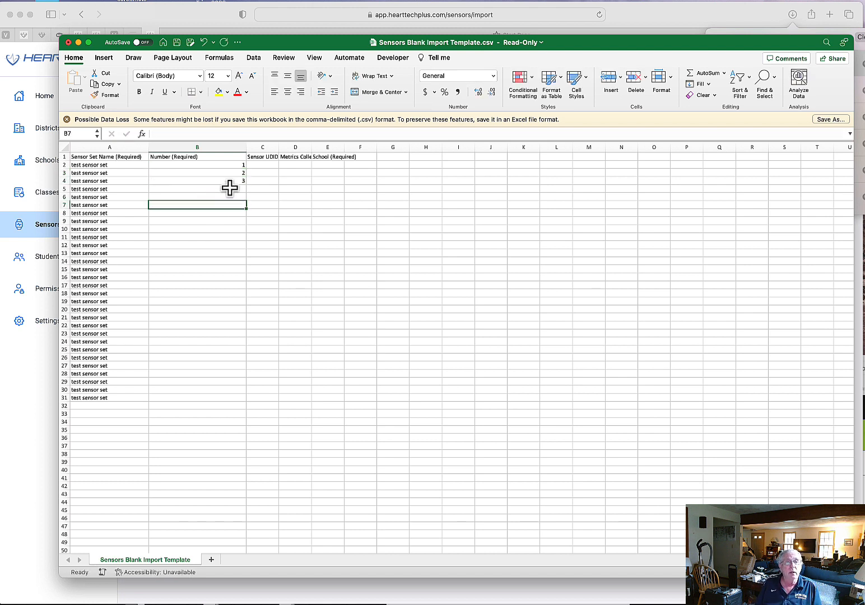
left_click_drag(234, 164, 233, 400)
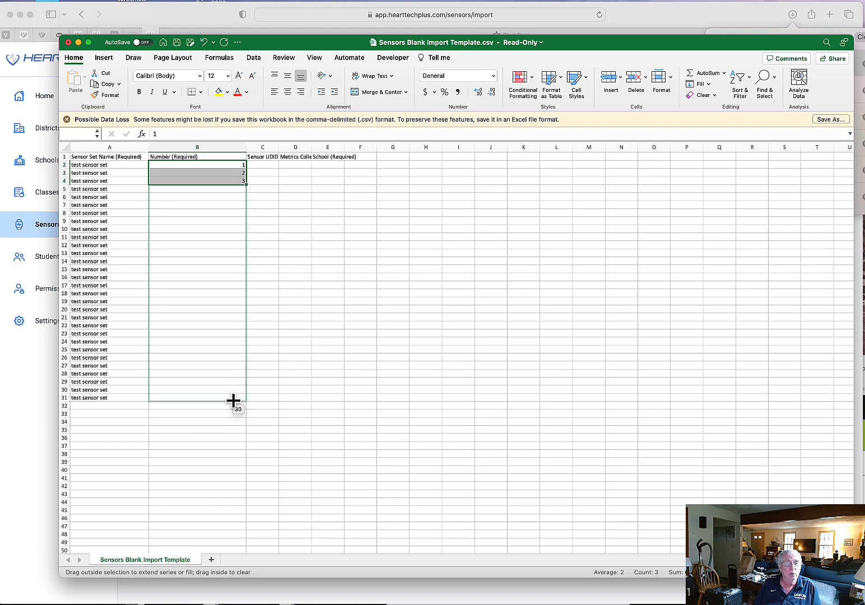
left_click_drag(233, 400, 233, 400)
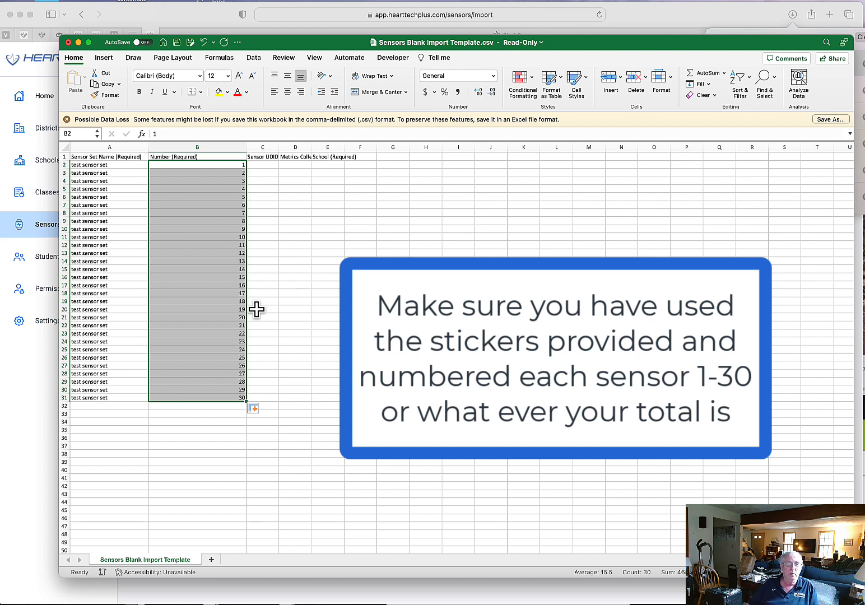
Widen the Sensor UDID Number column and enter 34267 in C2
left_click_drag(280, 148, 315, 148)
left_click(286, 165)
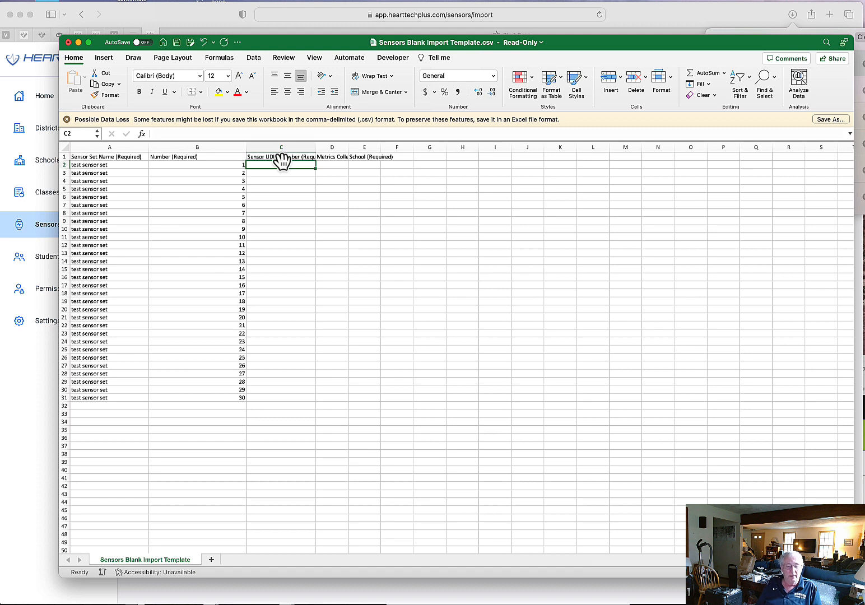
type("34")
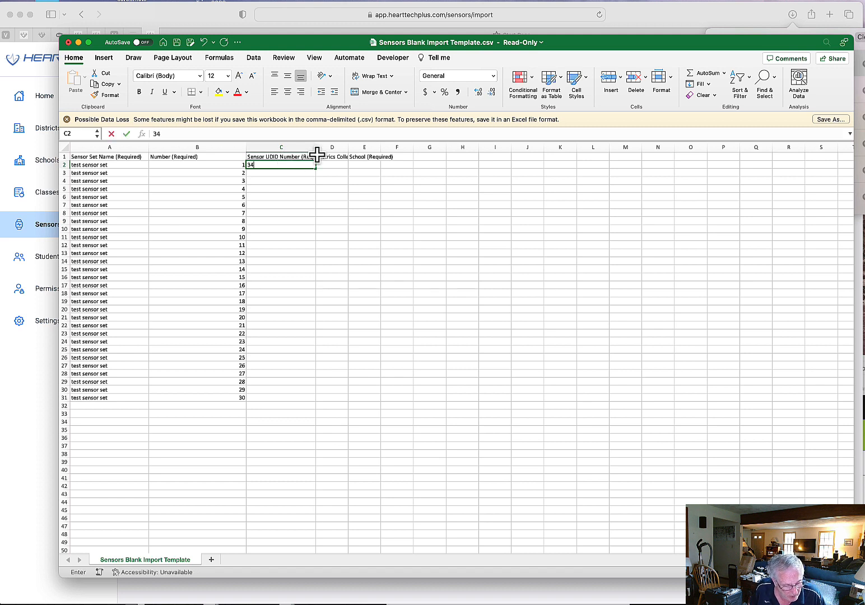
type("267")
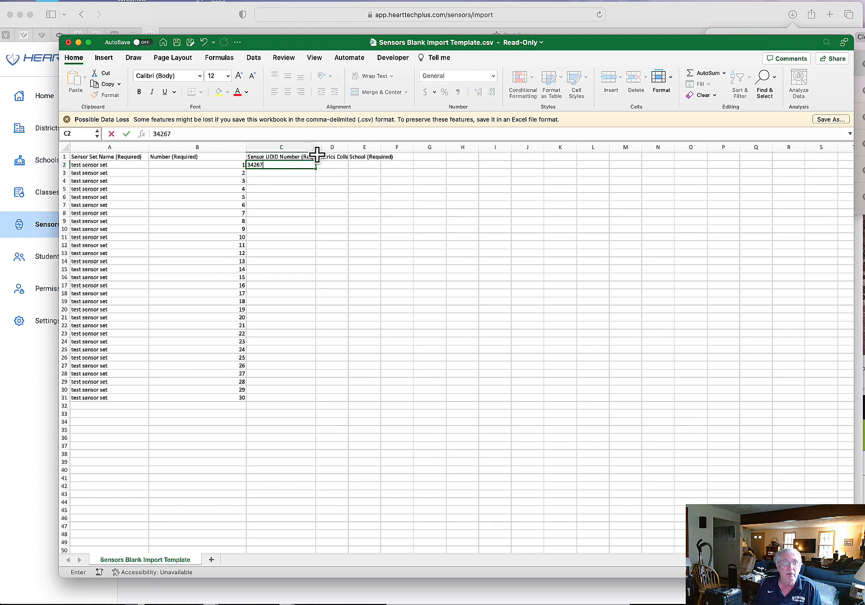
left_click(291, 181)
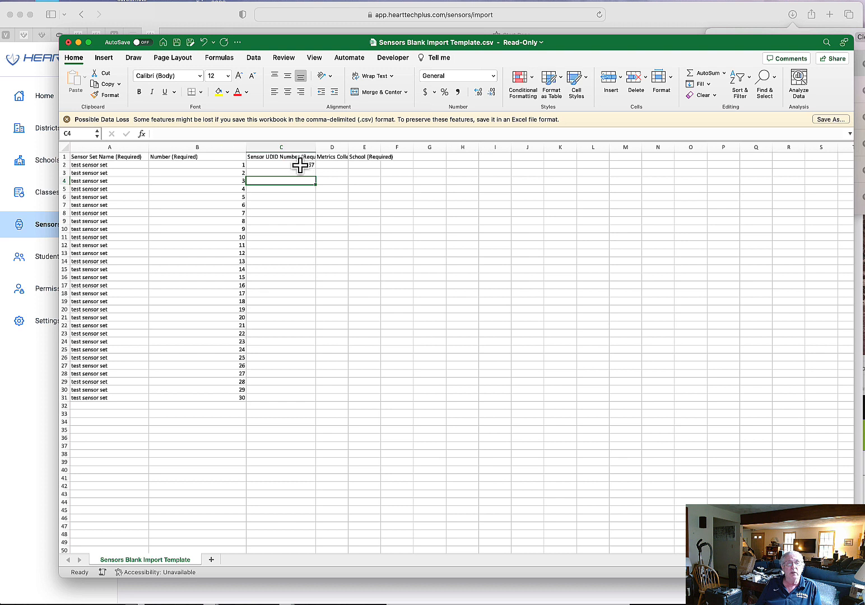
Fill the UDID value from C2 down through C31
left_click_drag(306, 166, 309, 398)
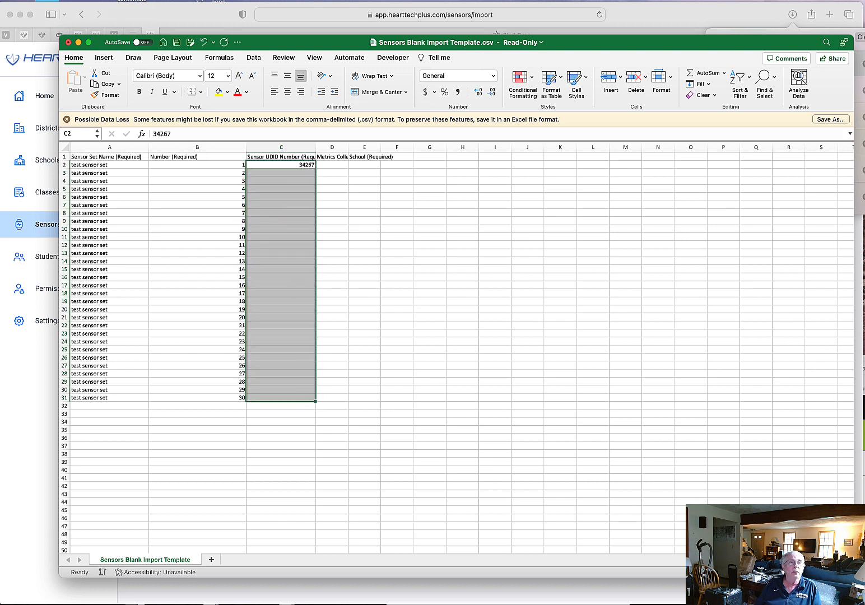
left_click(2, 0)
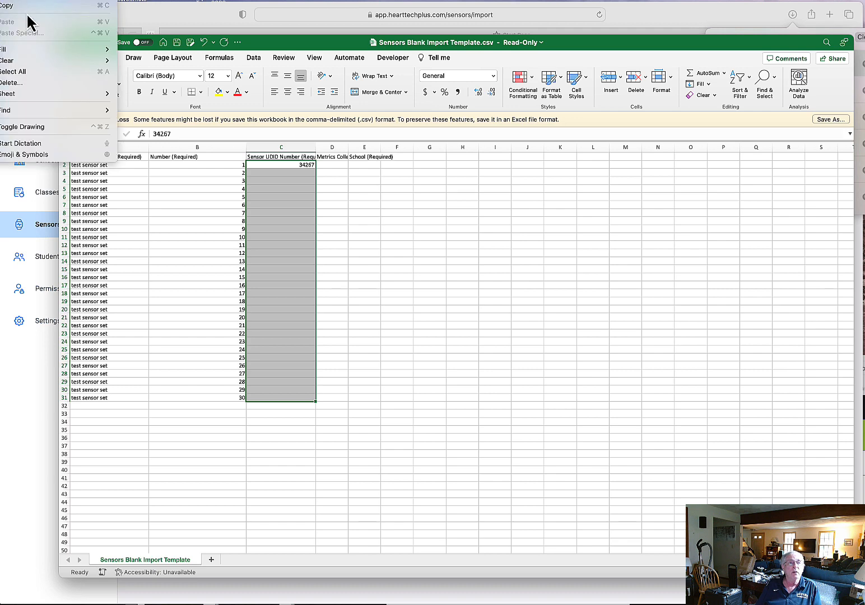
mouse_move(81, 52)
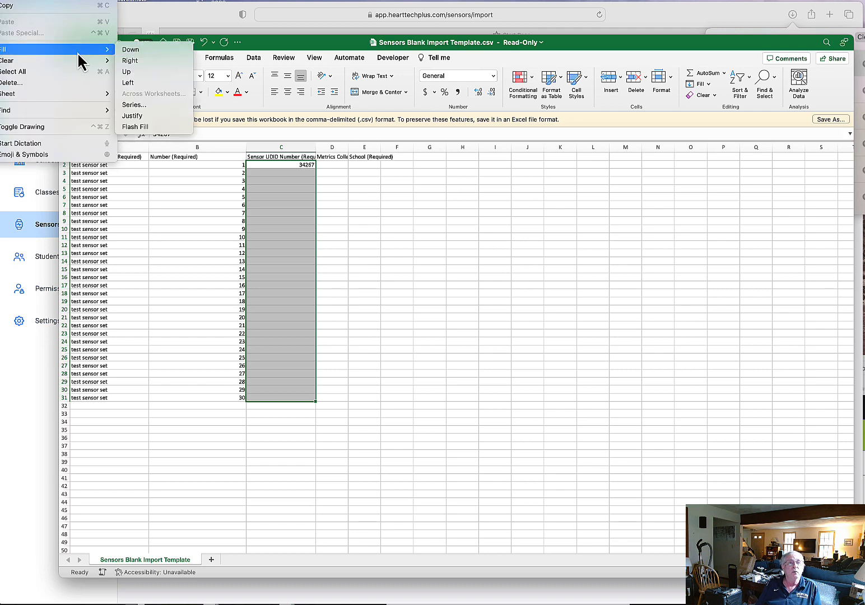
left_click(134, 49)
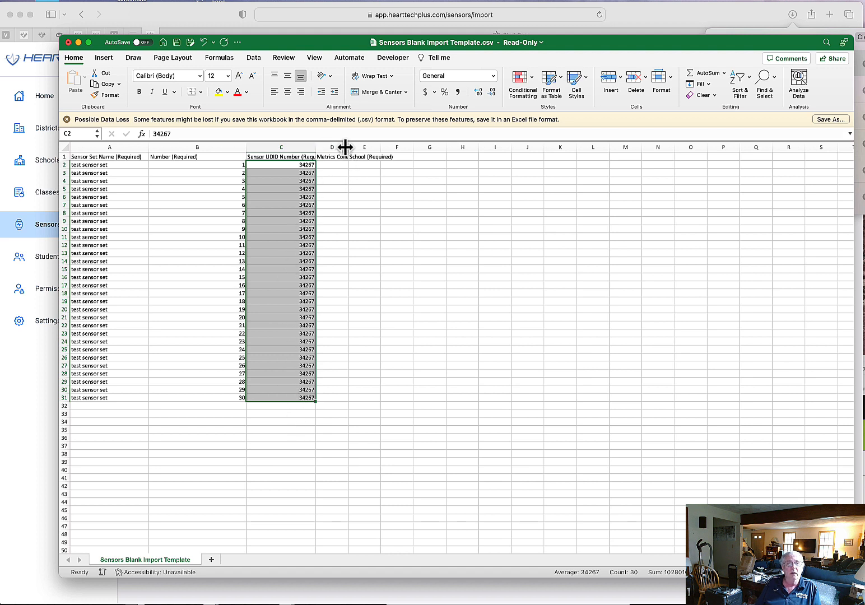
Widen the Metrics Collected column to show its full header and enter "HR, S, SC" in D2
left_click_drag(345, 147, 390, 146)
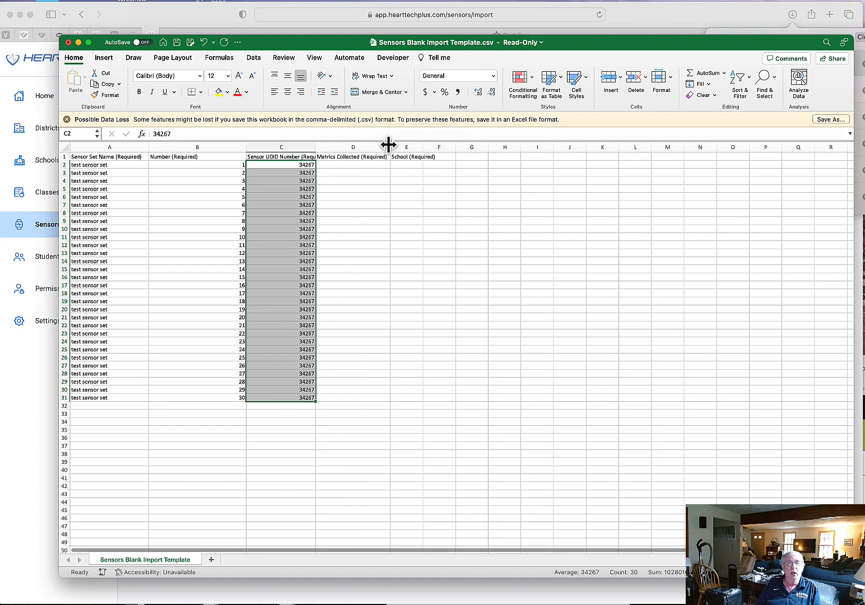
left_click(357, 165)
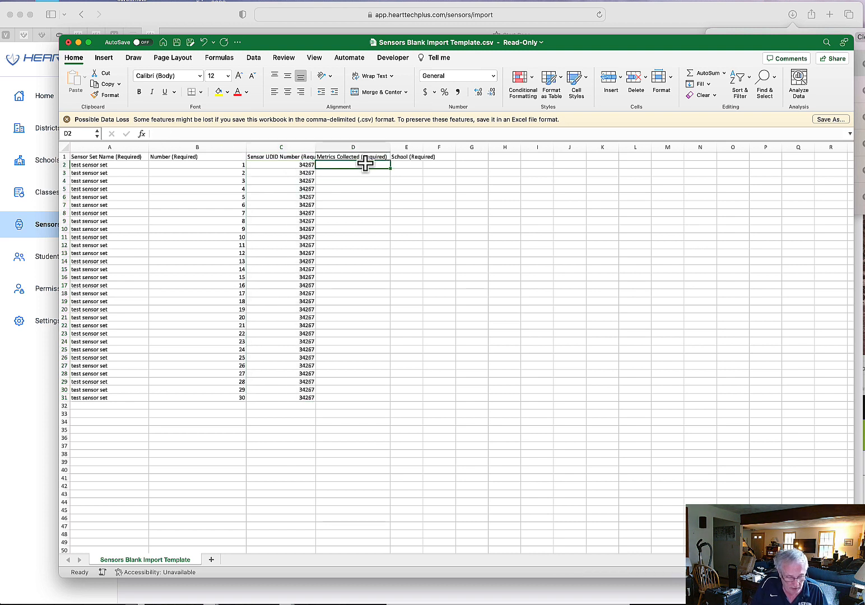
type("HR")
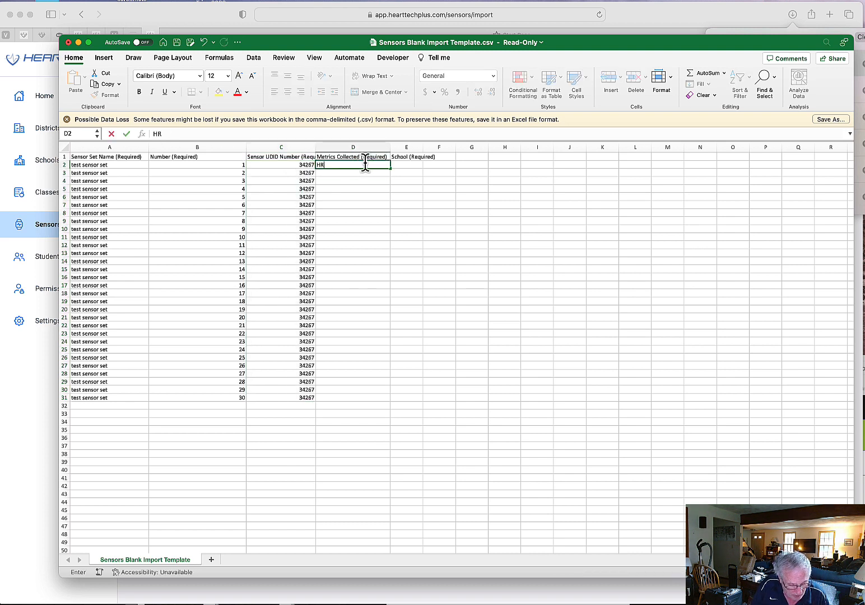
type(",")
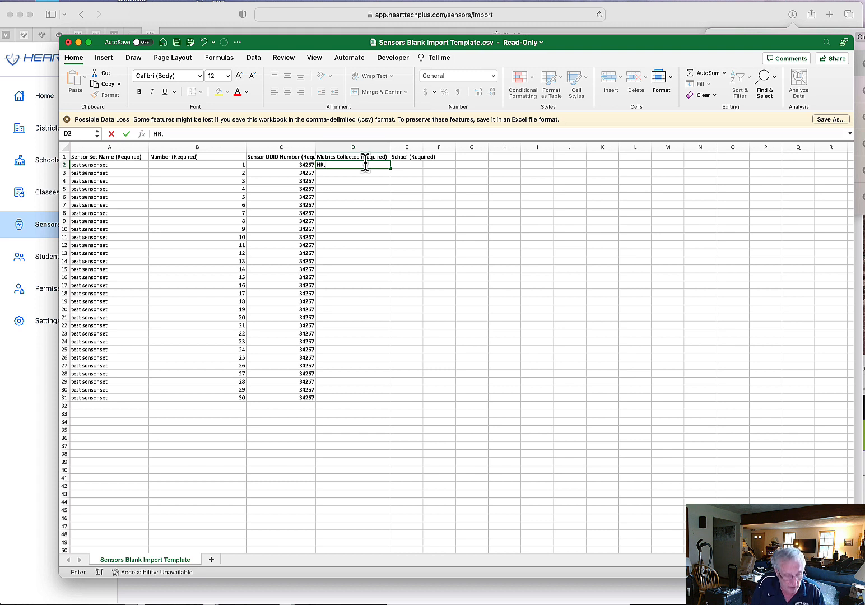
type(" S")
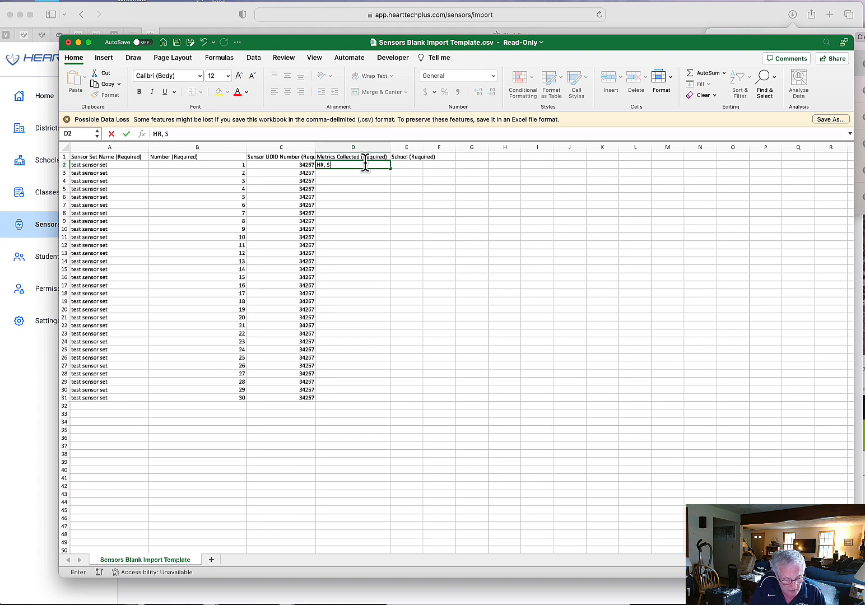
type(", ")
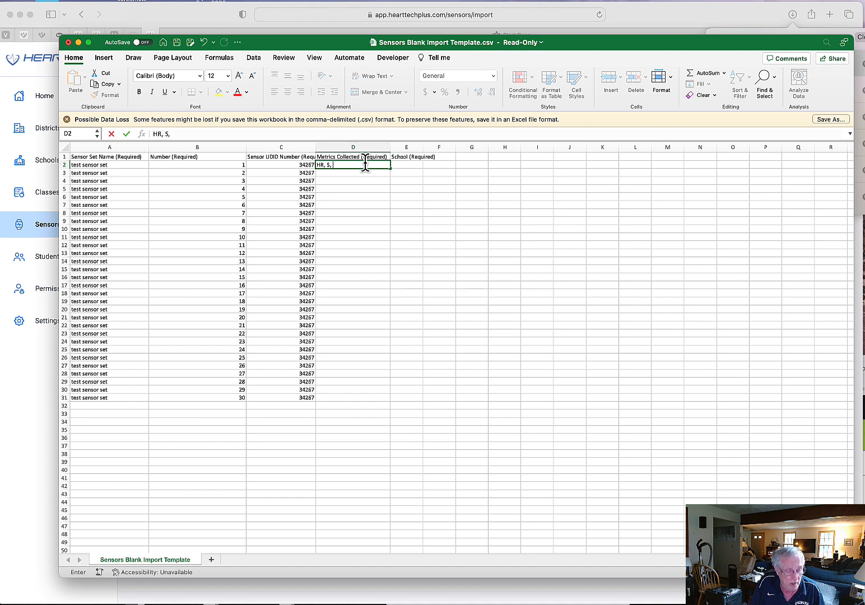
type("SC")
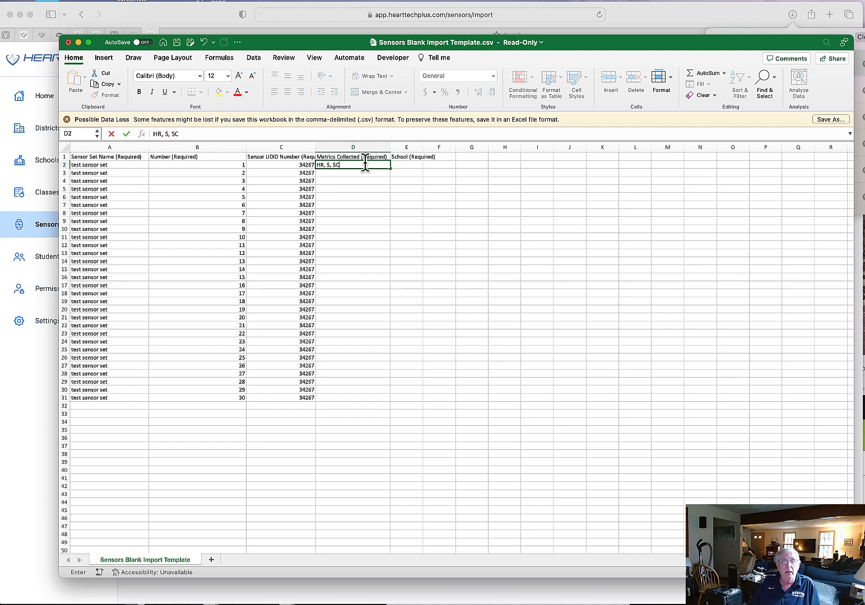
left_click(357, 203)
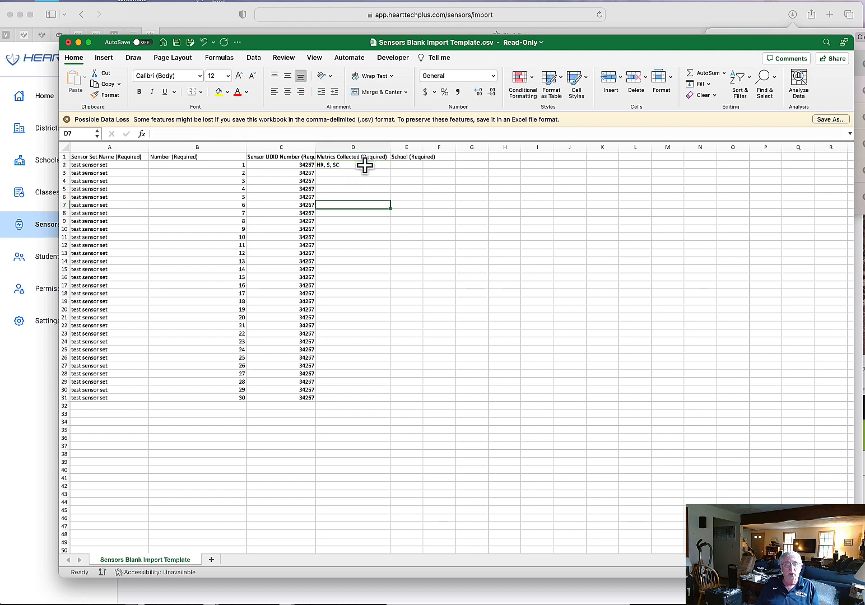
Fill the metrics value from D2 down through D31
left_click(365, 166)
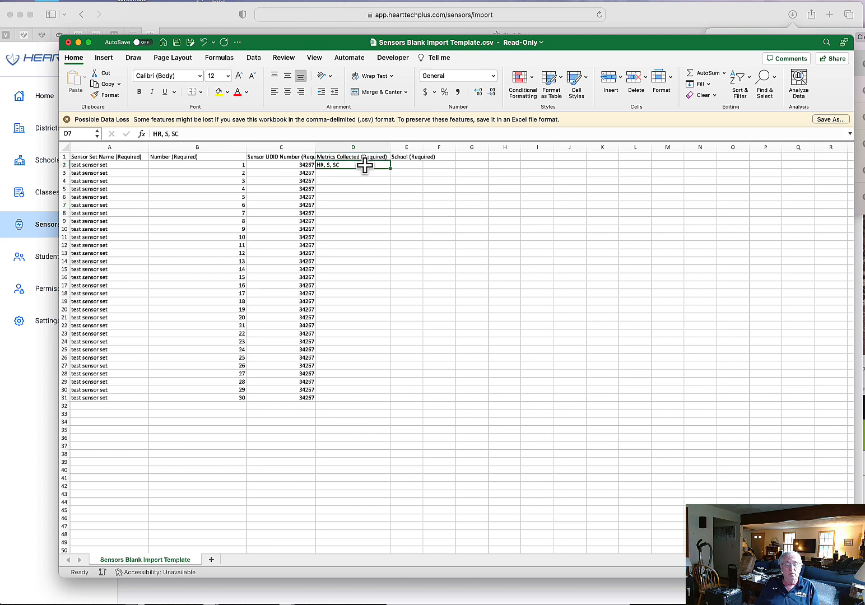
left_click_drag(365, 165, 375, 398)
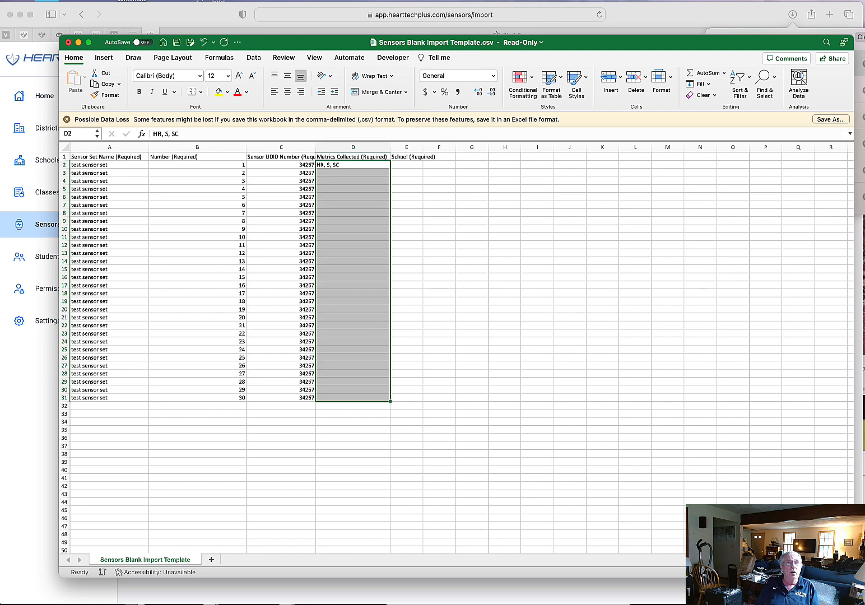
left_click(3, 0)
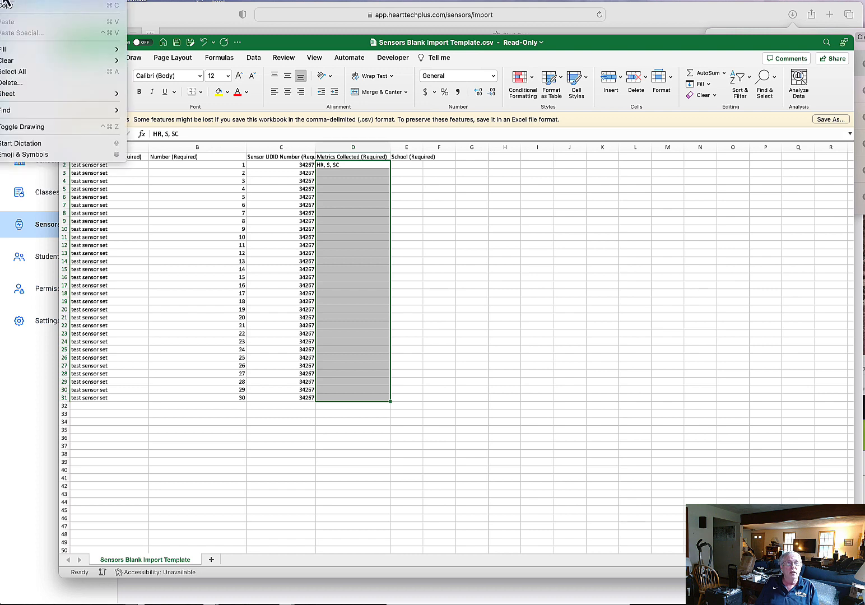
mouse_move(79, 50)
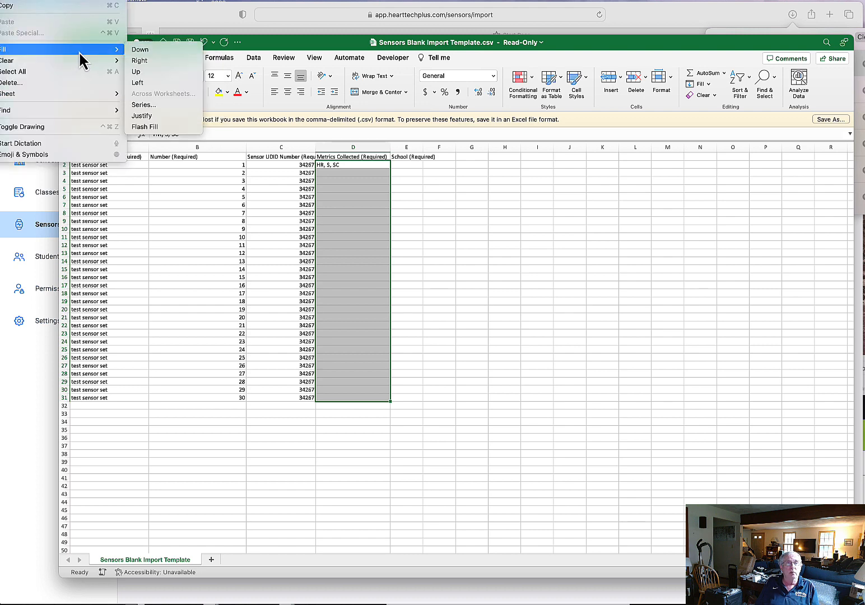
left_click(131, 53)
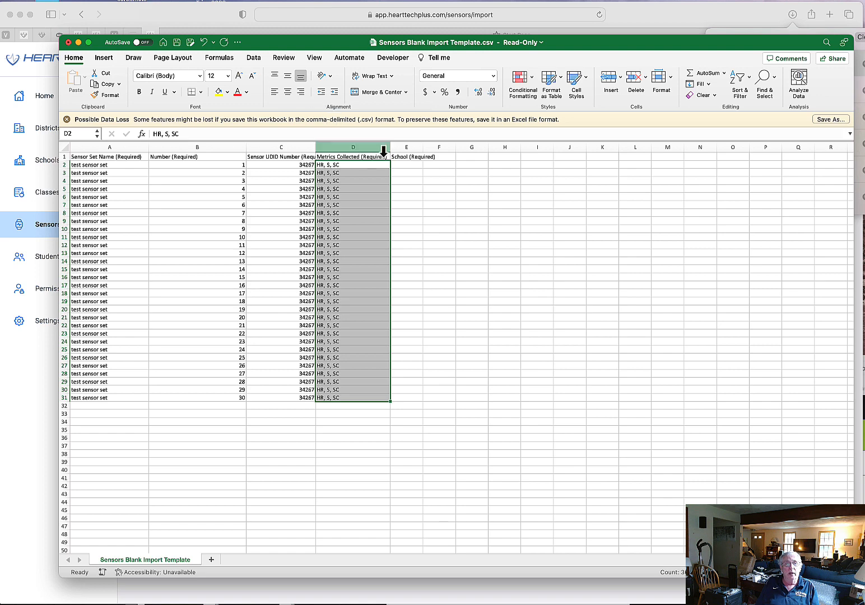
Widen the Metrics Collected and School columns and enter "test school" in E2
left_click_drag(391, 147, 514, 147)
left_click(442, 164)
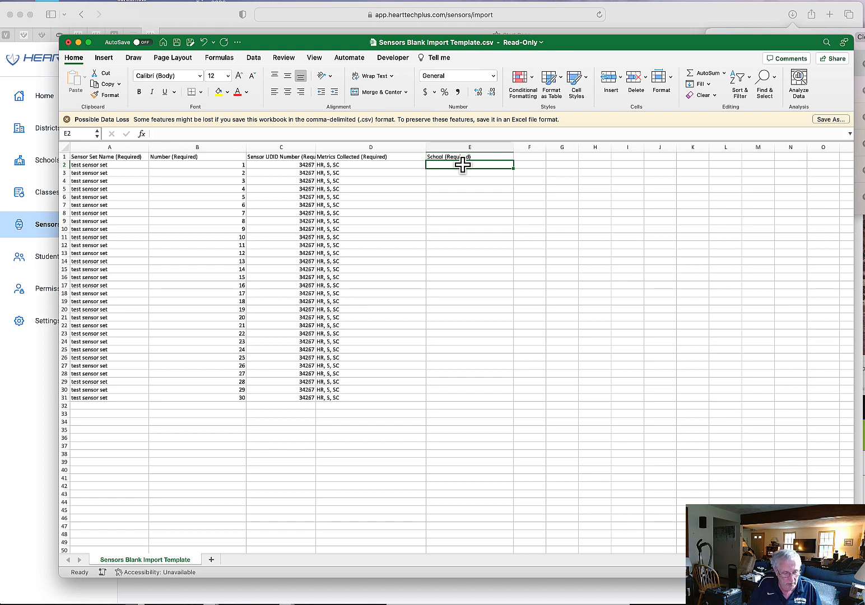
type("tes")
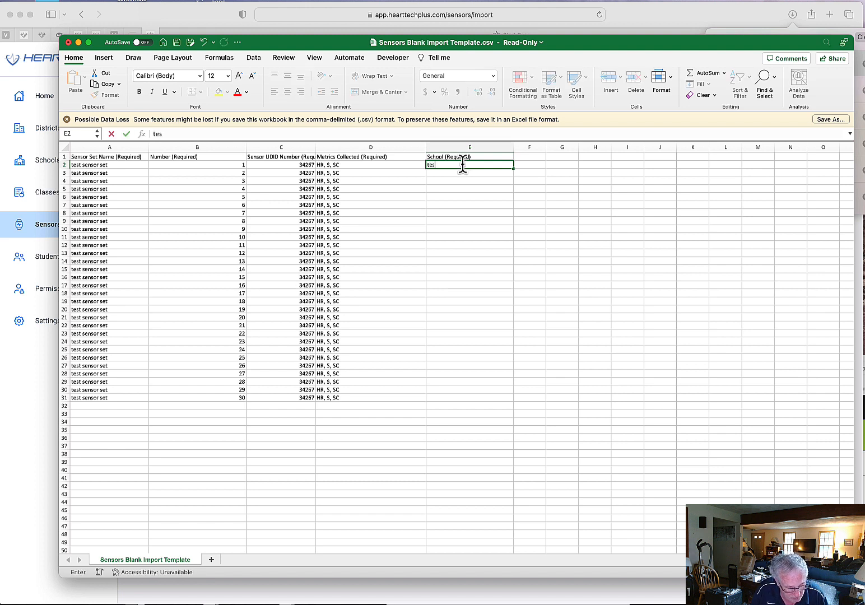
type("t school")
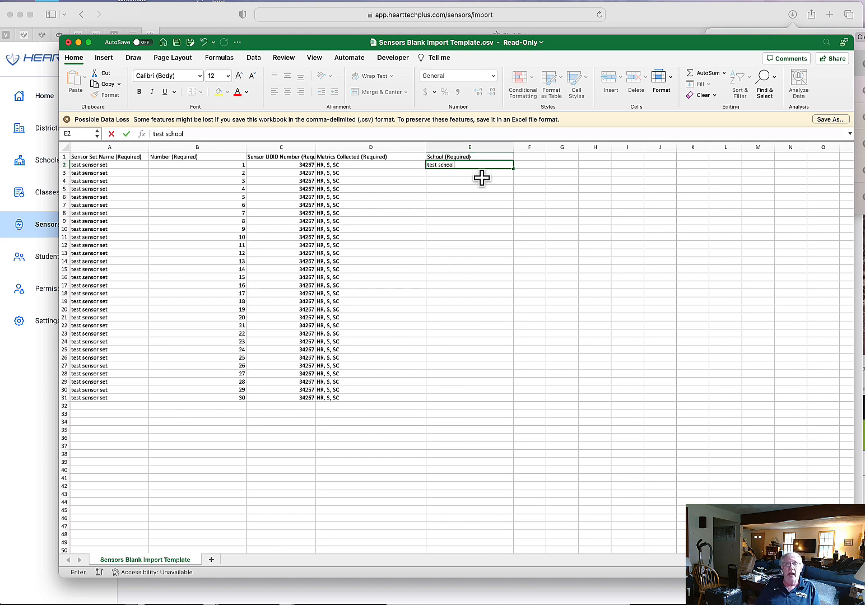
left_click(480, 179)
Fill the school name from E2 down through E31
left_click_drag(479, 165, 473, 396)
left_click(5, 0)
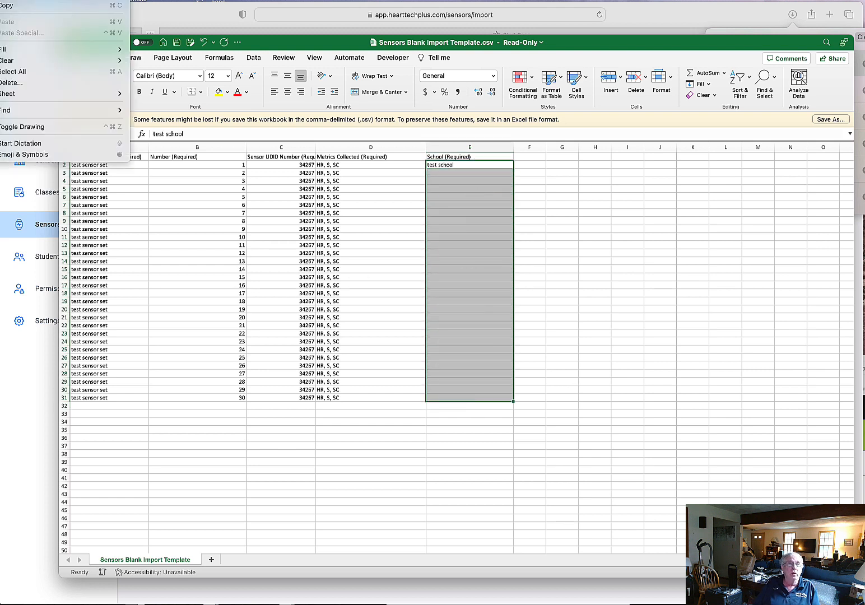
mouse_move(115, 50)
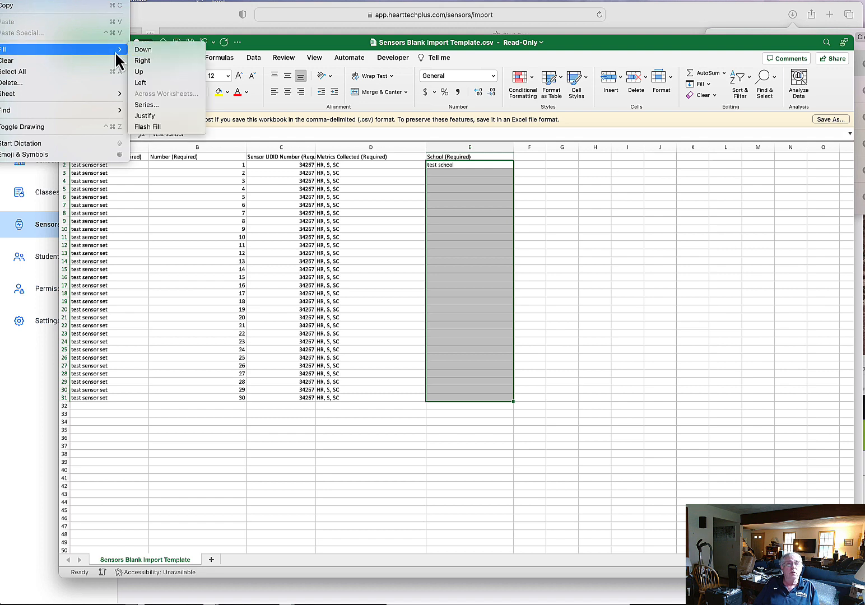
left_click(140, 49)
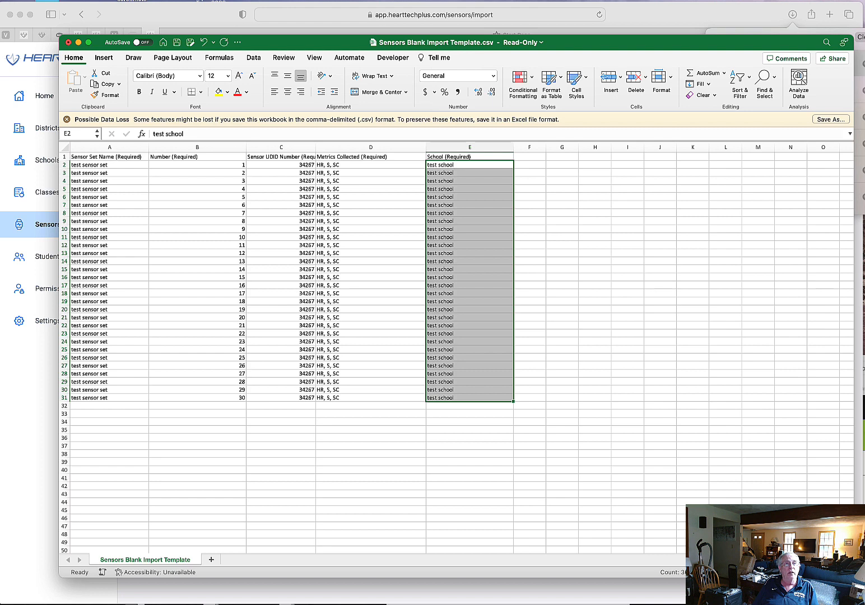
Save a copy of the workbook to the Desktop as "test sensor set" in CSV format, replacing the existing file
left_click(0, 0)
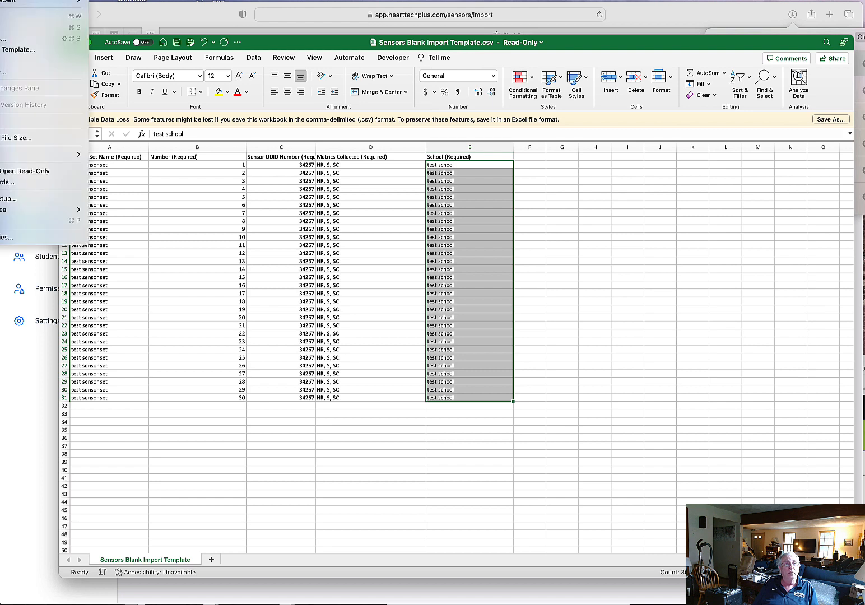
left_click(29, 39)
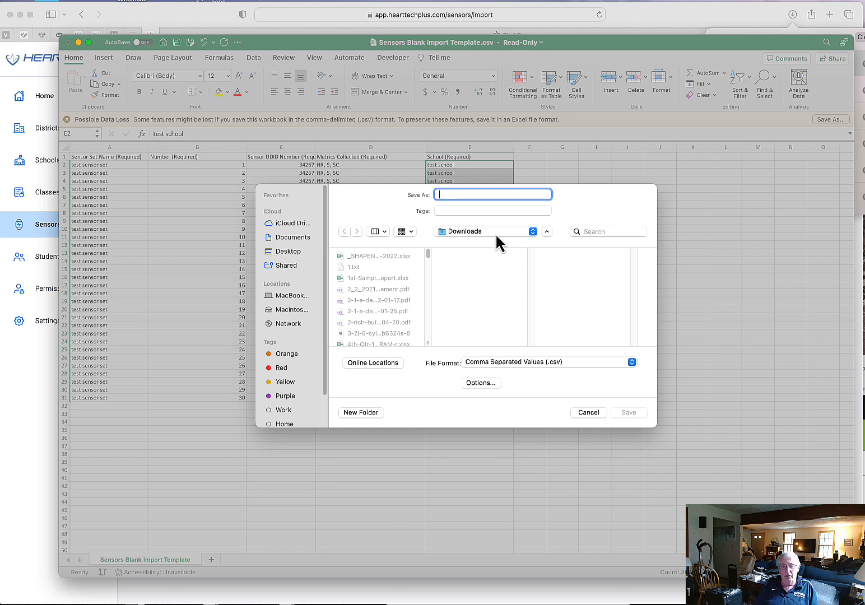
left_click(299, 258)
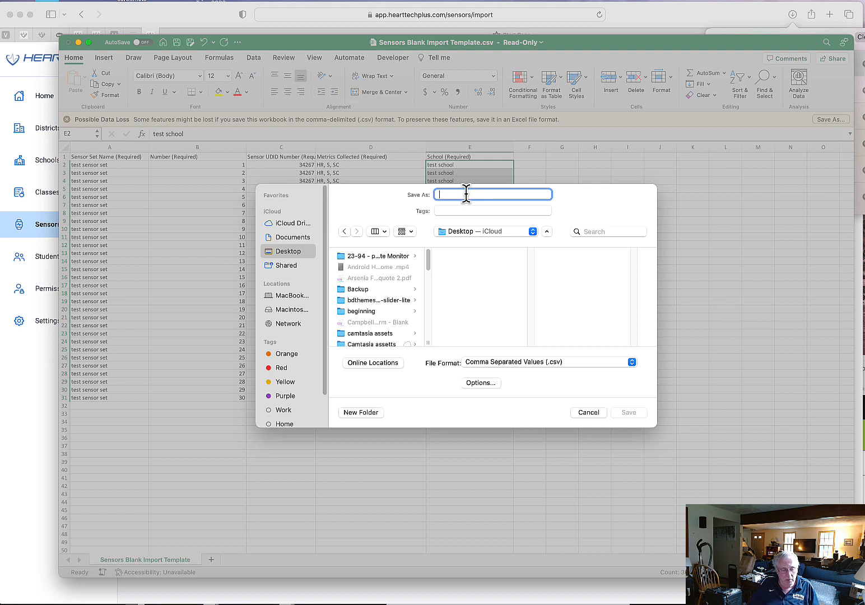
type("tes")
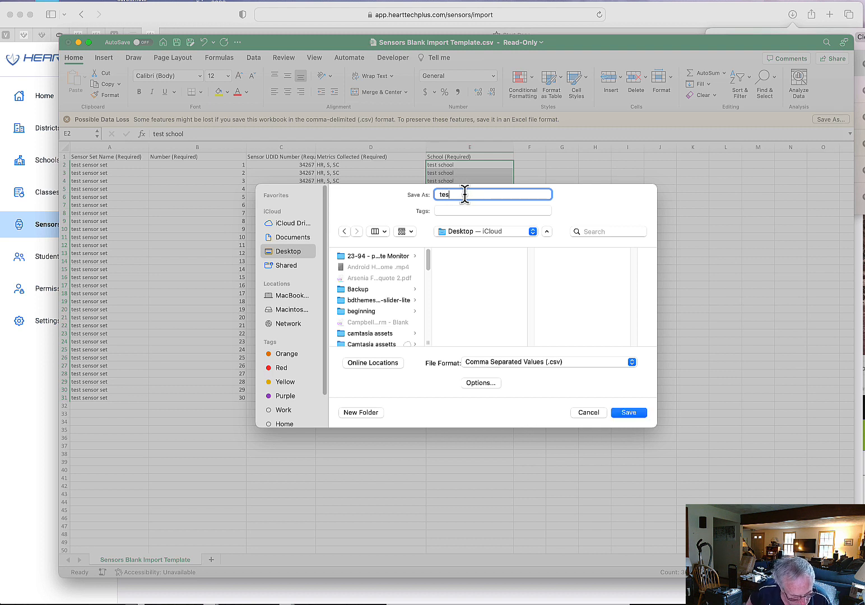
type("t sensor")
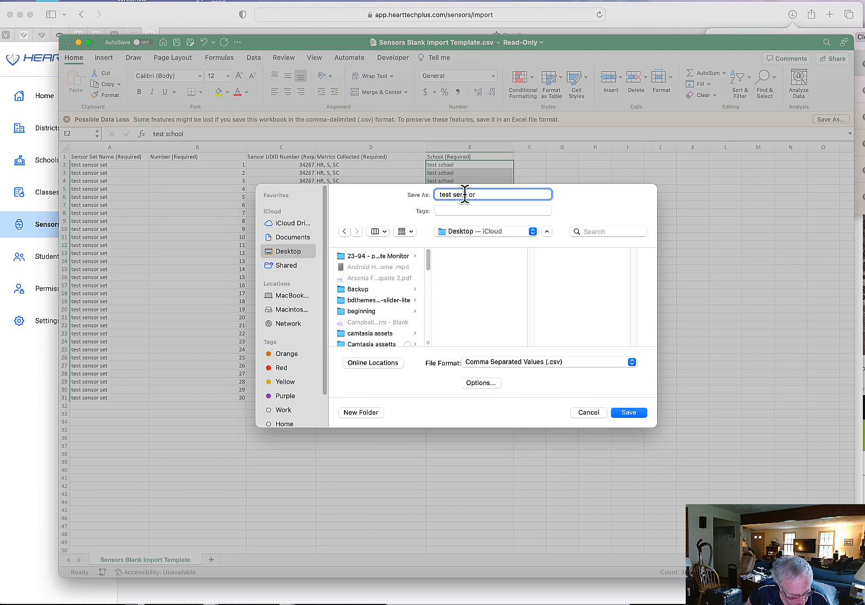
type(" set")
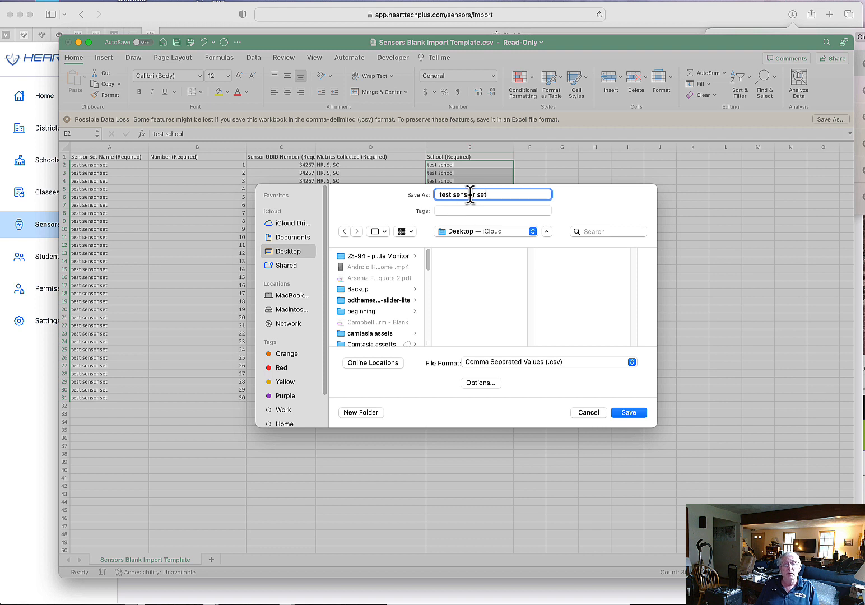
left_click(470, 194)
key("BackSpace")
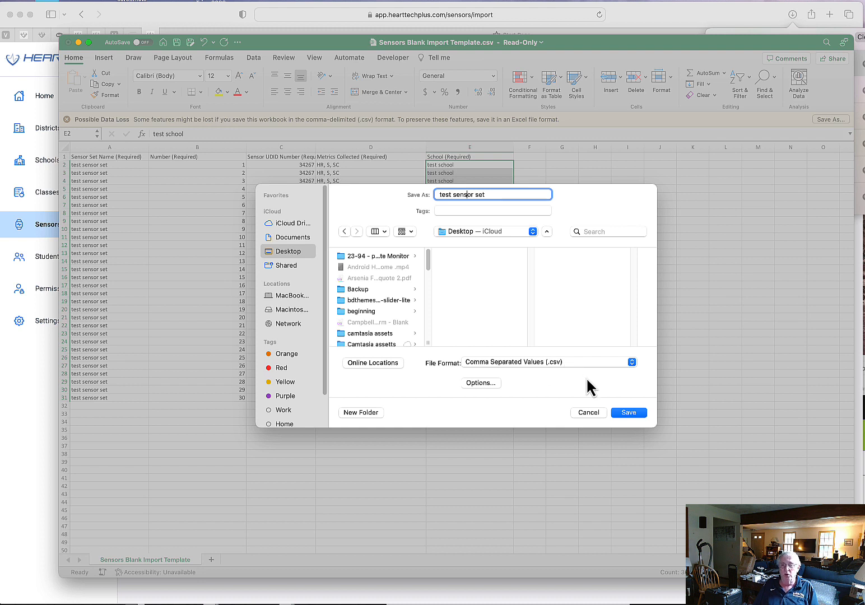
left_click(638, 416)
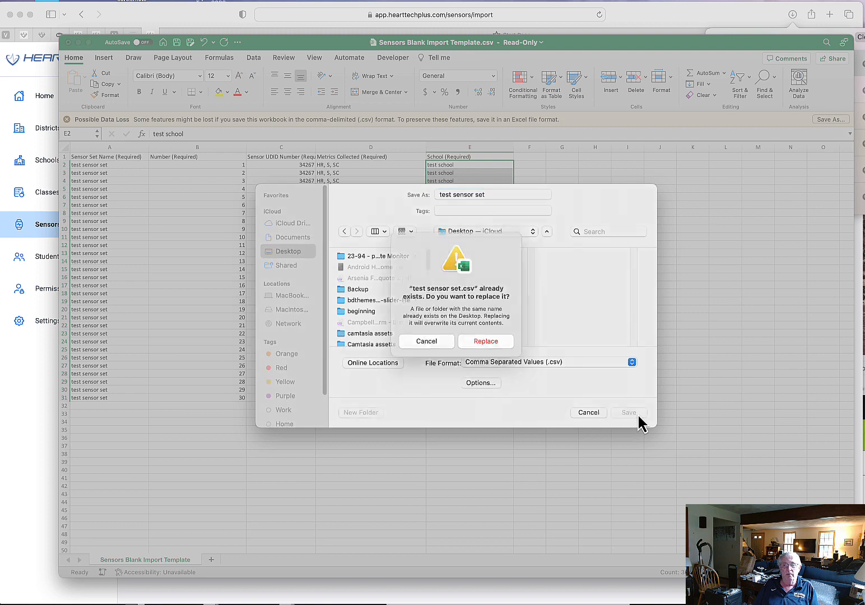
left_click(484, 349)
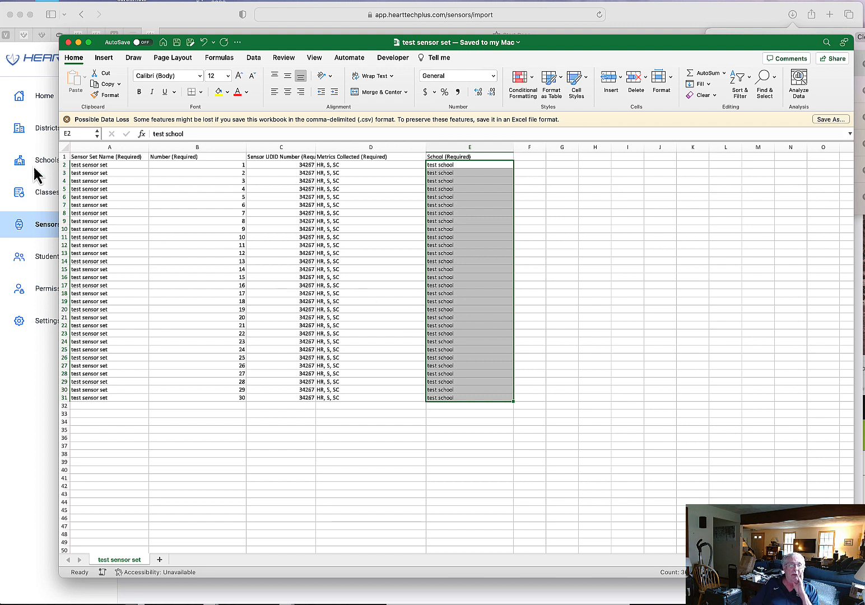
Close the workbook and import "test sensor set.csv" from the Desktop on the Heart Tech Plus sensor import page
left_click(68, 42)
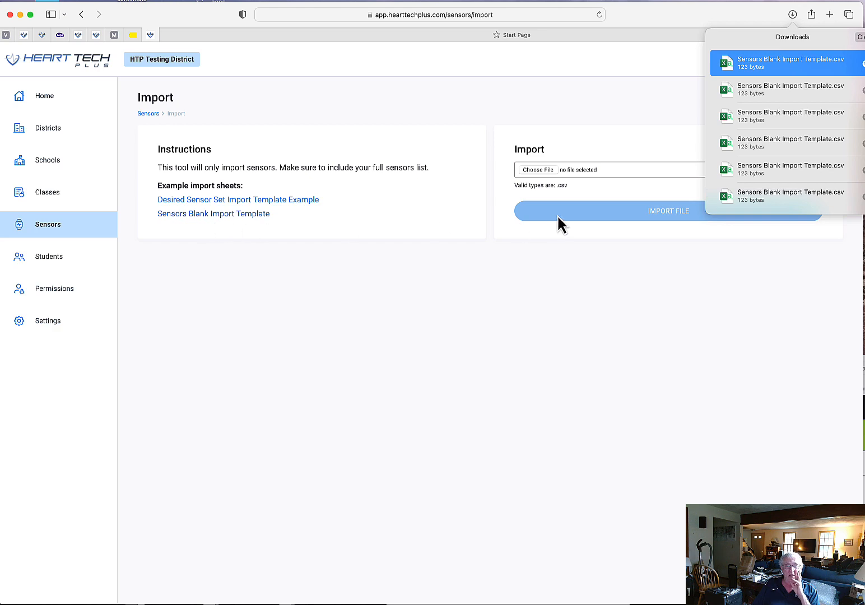
left_click(535, 169)
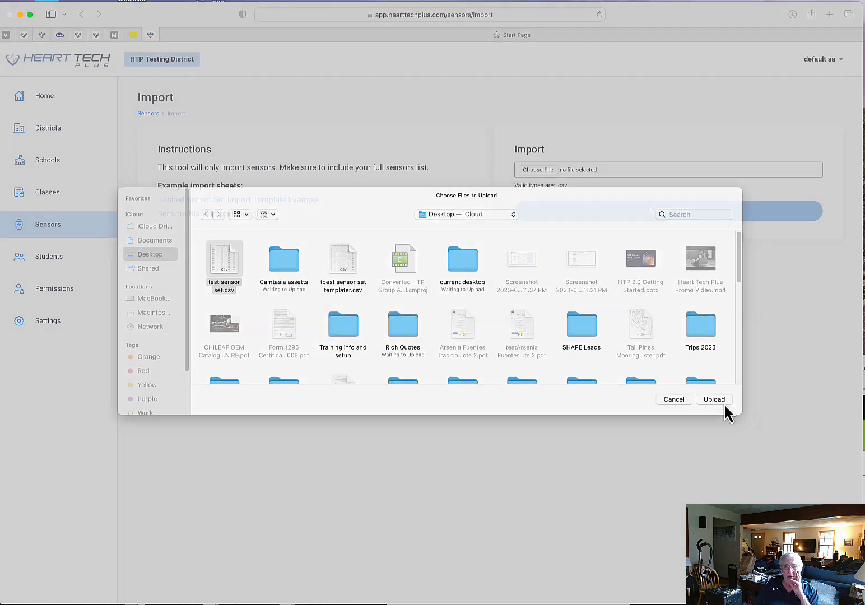
left_click(725, 404)
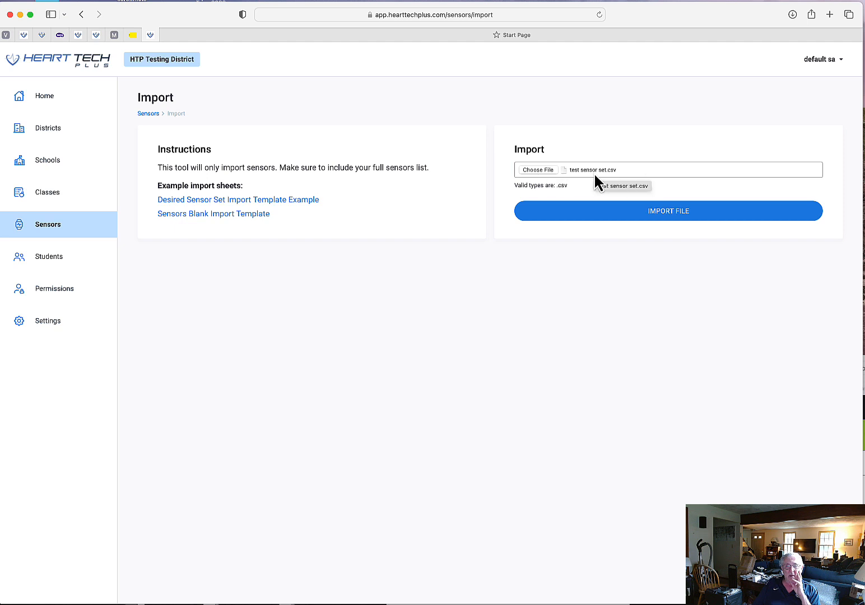
left_click(661, 216)
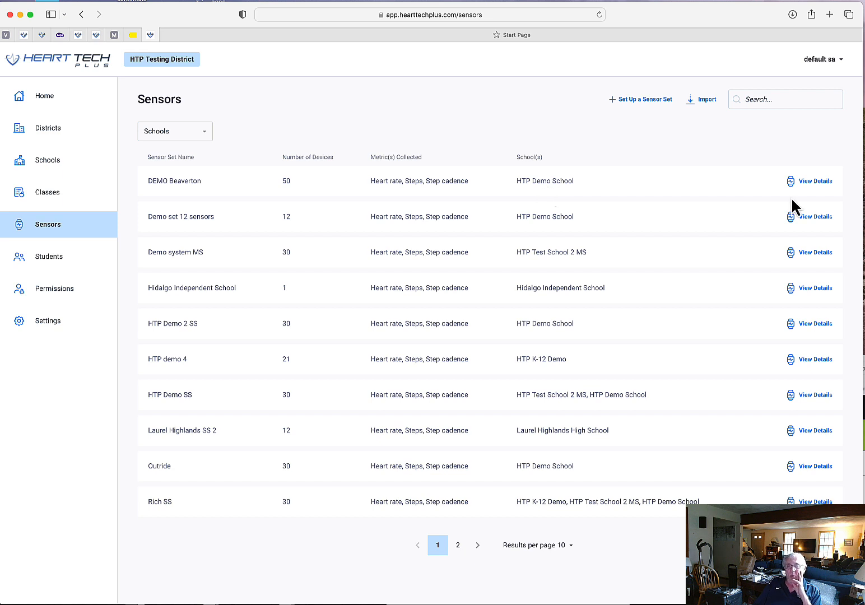
Open the details of the DEMO Beaverton sensor set and increase the number of sensors listed per page
left_click(819, 182)
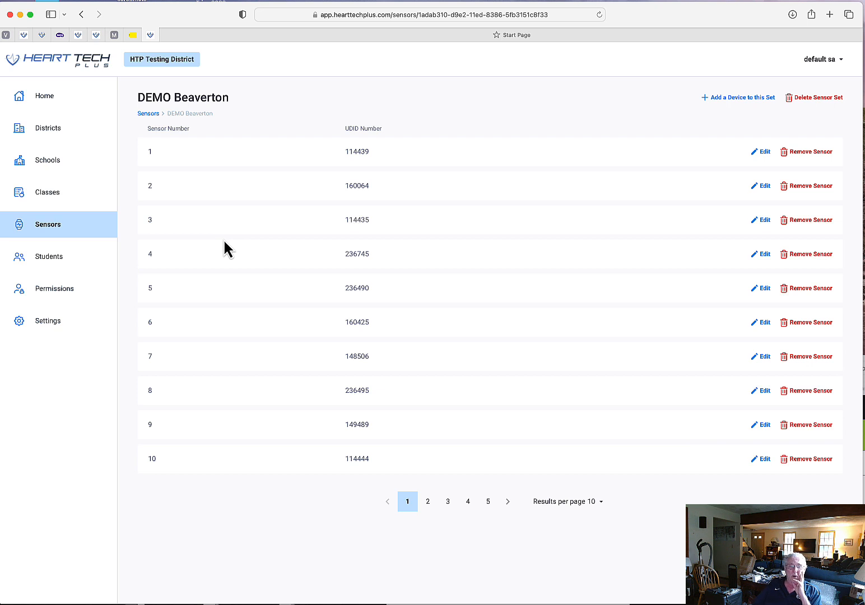
left_click(600, 504)
left_click(599, 560)
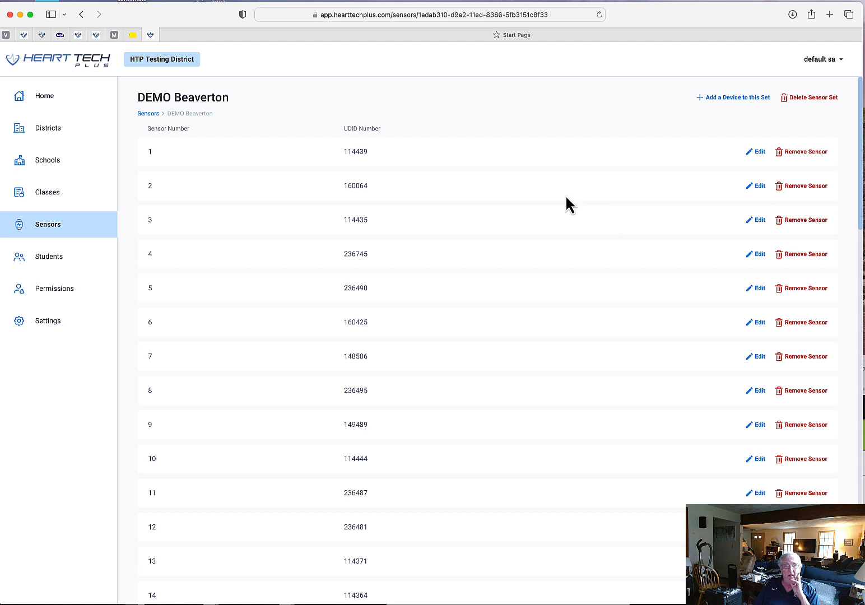
Open sensor 1 of the DEMO Beaverton set for editing, and save and close its device form
left_click(759, 152)
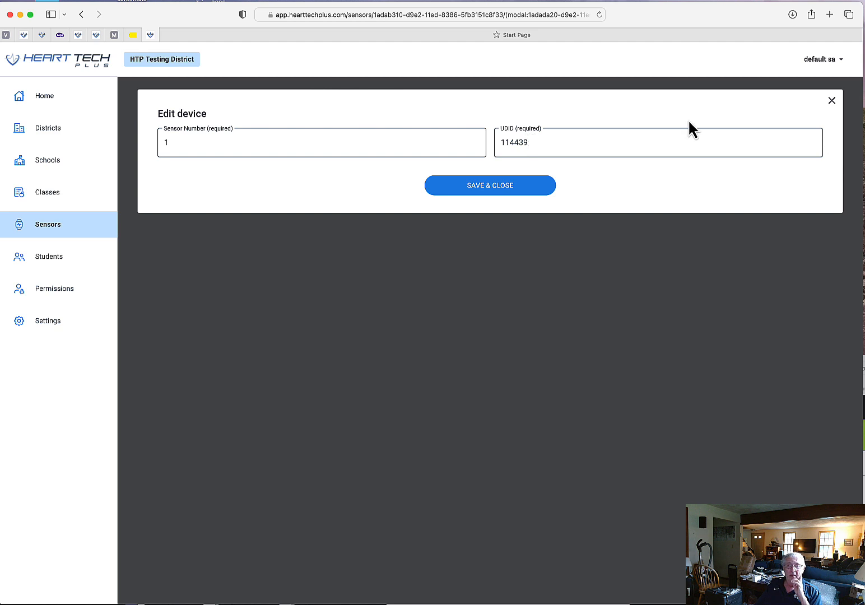
left_click(504, 193)
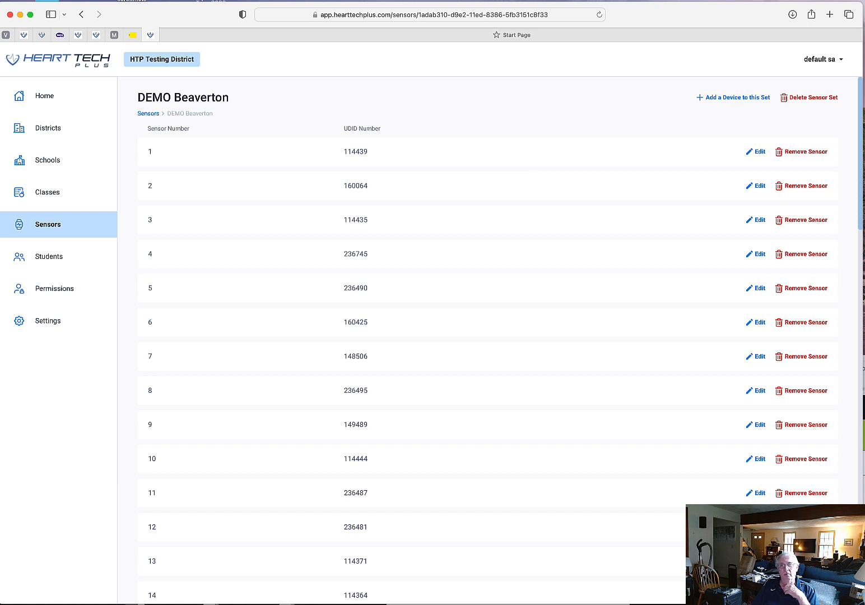
left_click(823, 0)
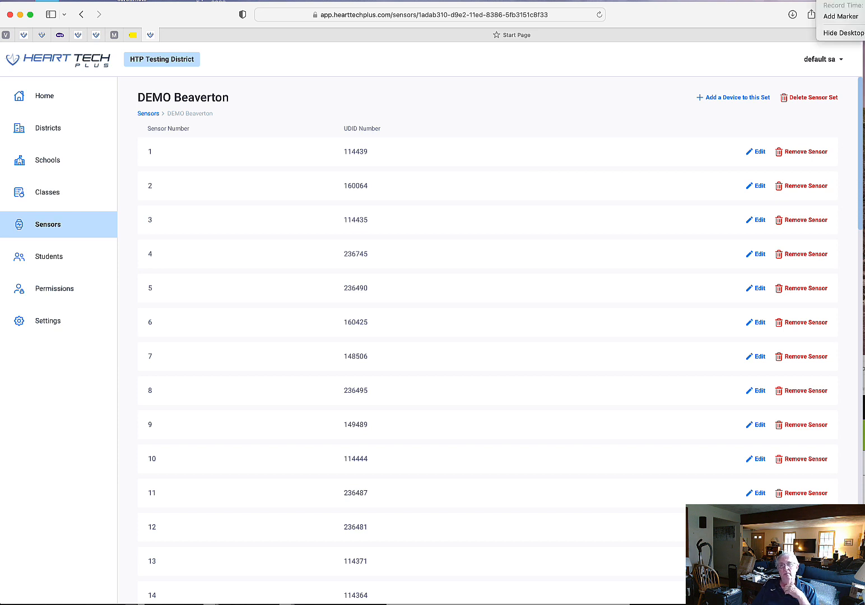